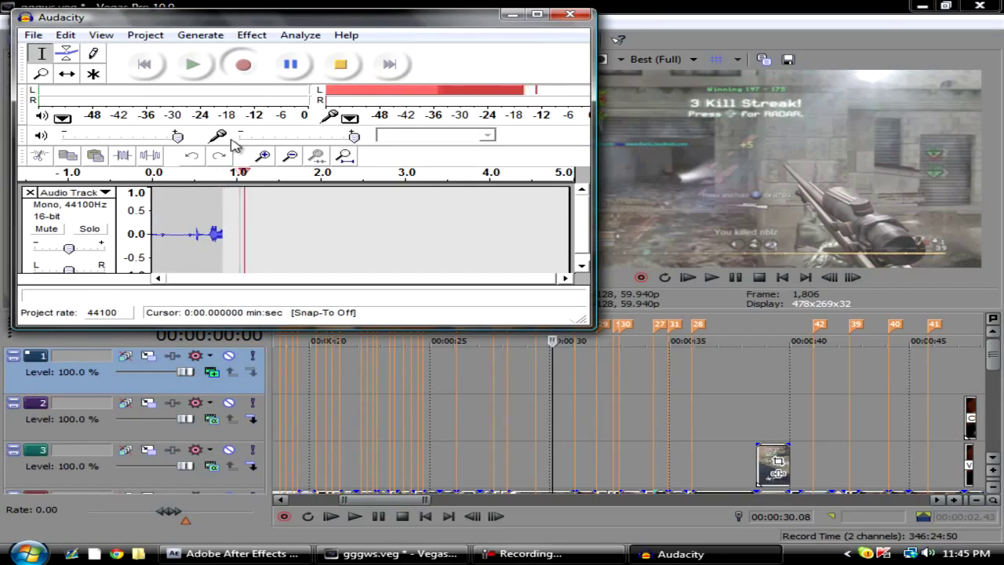
- Minimize Audacity and zoom the Vegas Pro timeline in on the scope clip at marker 8 on track 4
{"action": "left_click", "coordinate": [513, 14]}
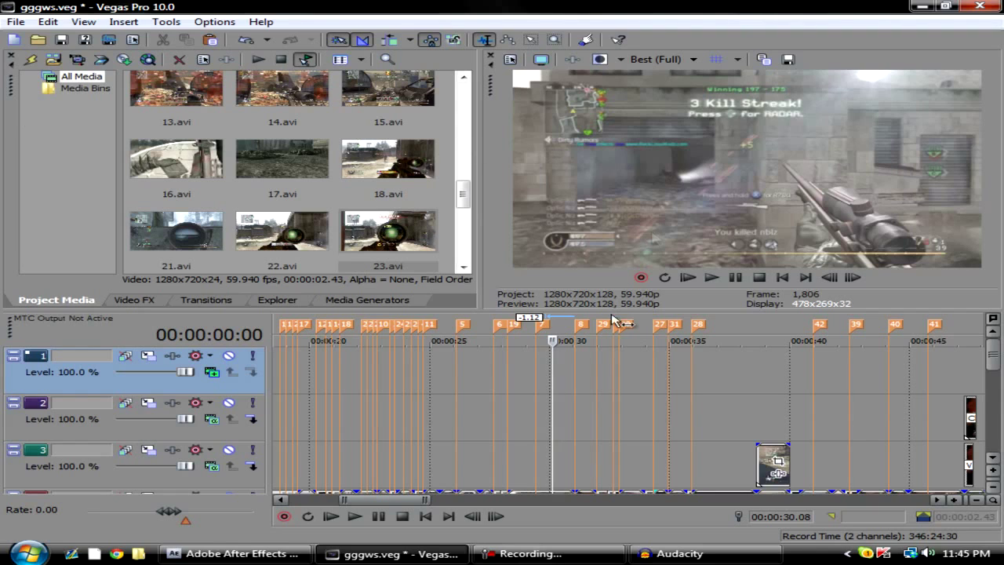
{"action": "left_click", "coordinate": [507, 387]}
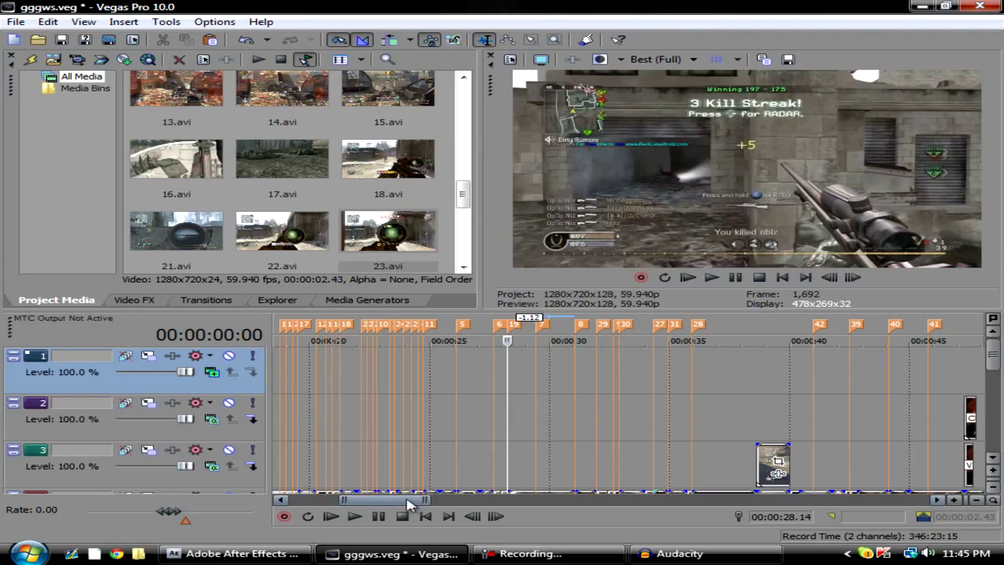
{"action": "left_click_drag", "start_coordinate": [1000, 379], "coordinate": [999, 390]}
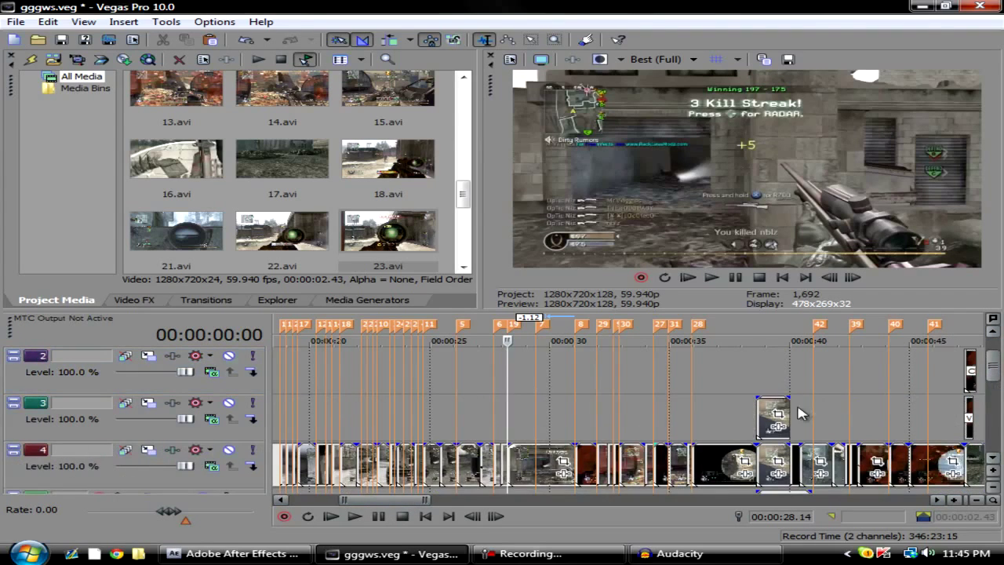
{"action": "left_click_drag", "start_coordinate": [399, 501], "coordinate": [406, 501]}
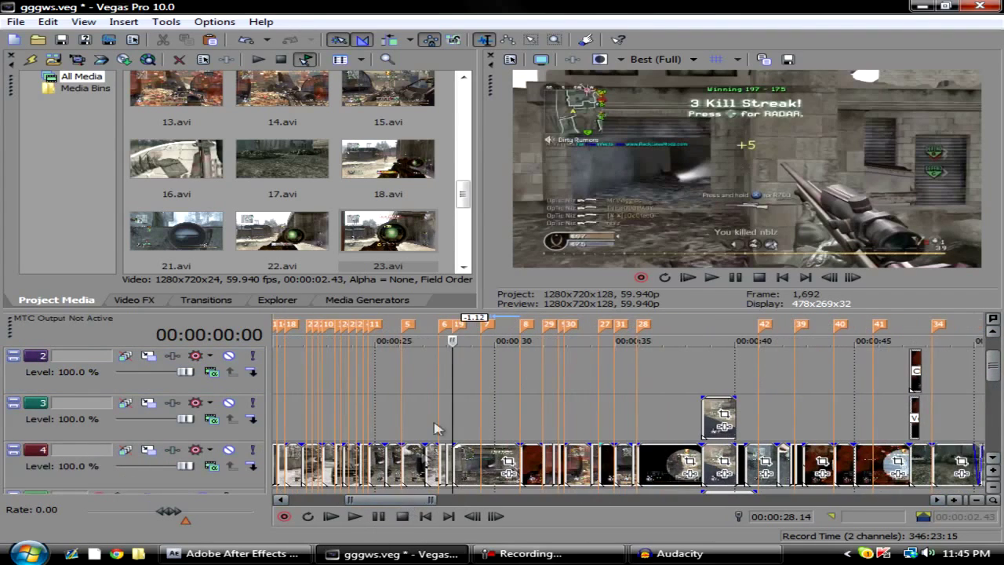
{"action": "left_click", "coordinate": [470, 410]}
{"action": "left_click", "coordinate": [518, 417]}
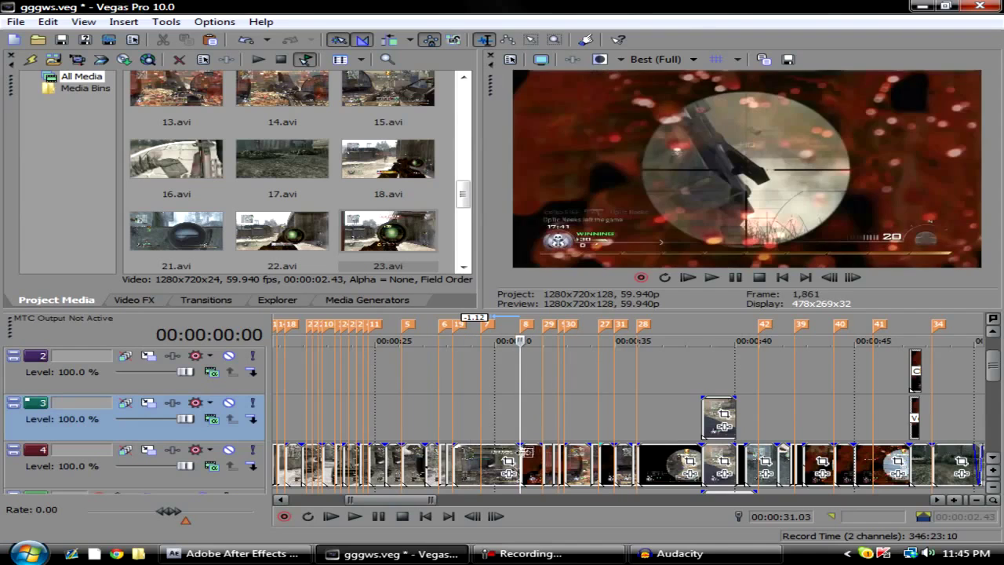
{"action": "left_click", "coordinate": [523, 461]}
{"action": "left_click", "coordinate": [954, 501]}
{"action": "left_click", "coordinate": [954, 500]}
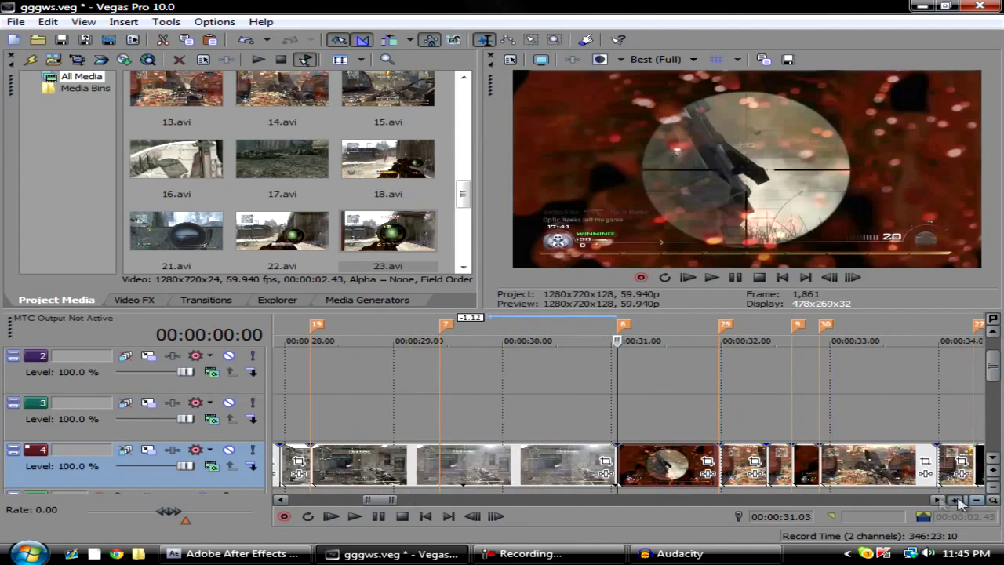
- Place the edit cursor on the first frame of the scope clip at marker 8, at 00:00:31.03
{"action": "left_click", "coordinate": [587, 415]}
{"action": "left_click", "coordinate": [536, 412]}
{"action": "left_click", "coordinate": [620, 464]}
{"action": "left_click", "coordinate": [594, 456]}
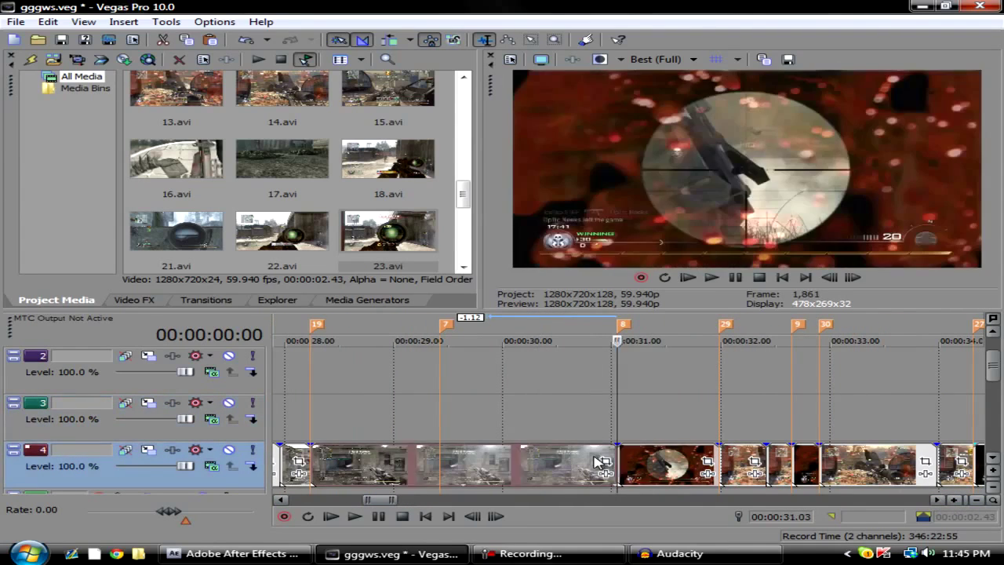
{"action": "key", "text": "Right"}
{"action": "key", "text": "Right"}
{"action": "key", "text": "Right"}
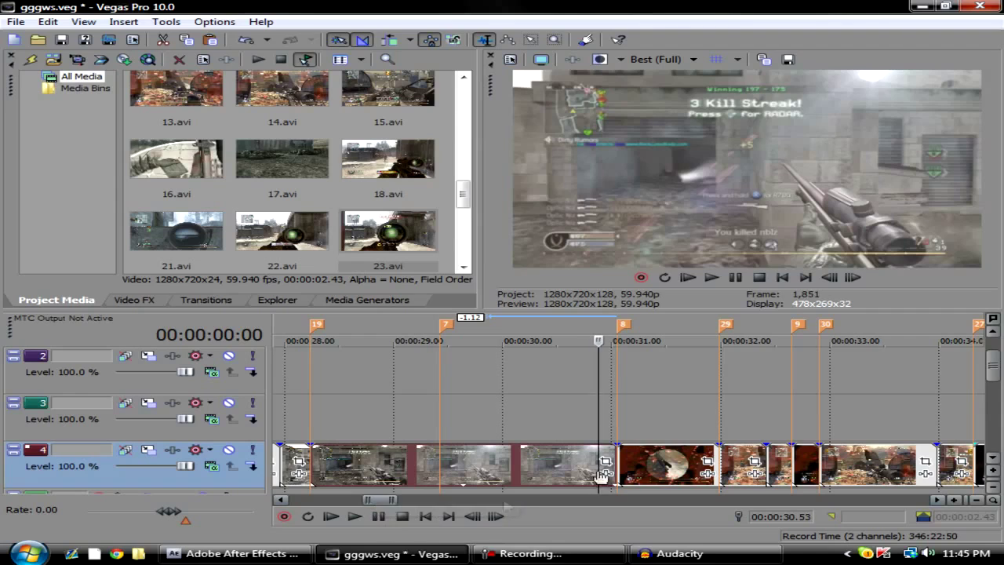
{"action": "left_click", "coordinate": [619, 460]}
{"action": "key", "text": "Left"}
{"action": "key", "text": "Right"}
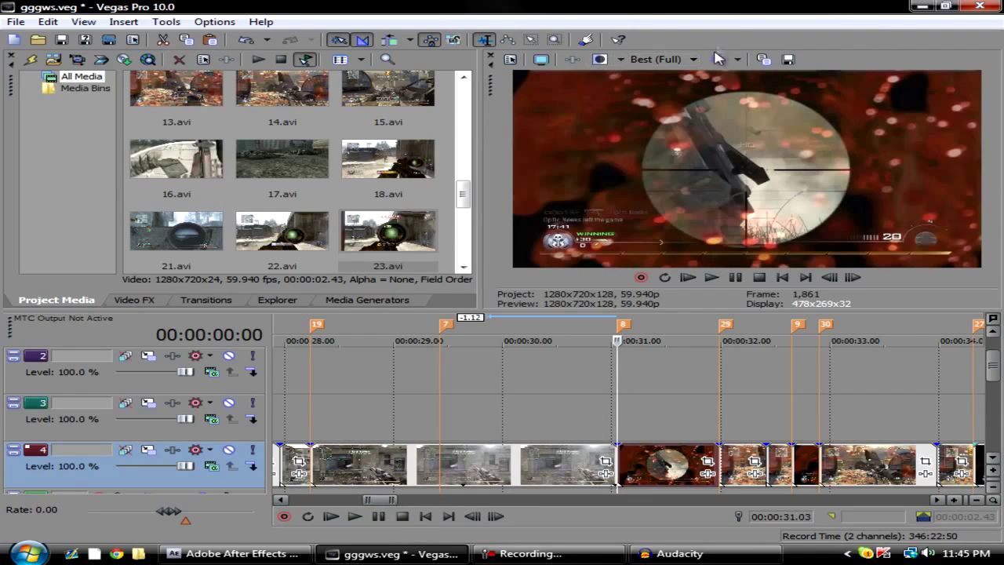
- Save a snapshot of the current scope frame at Best (Full) preview quality as Image5.jpg on the Desktop
{"action": "left_click", "coordinate": [663, 60]}
{"action": "mouse_move", "coordinate": [682, 121]}
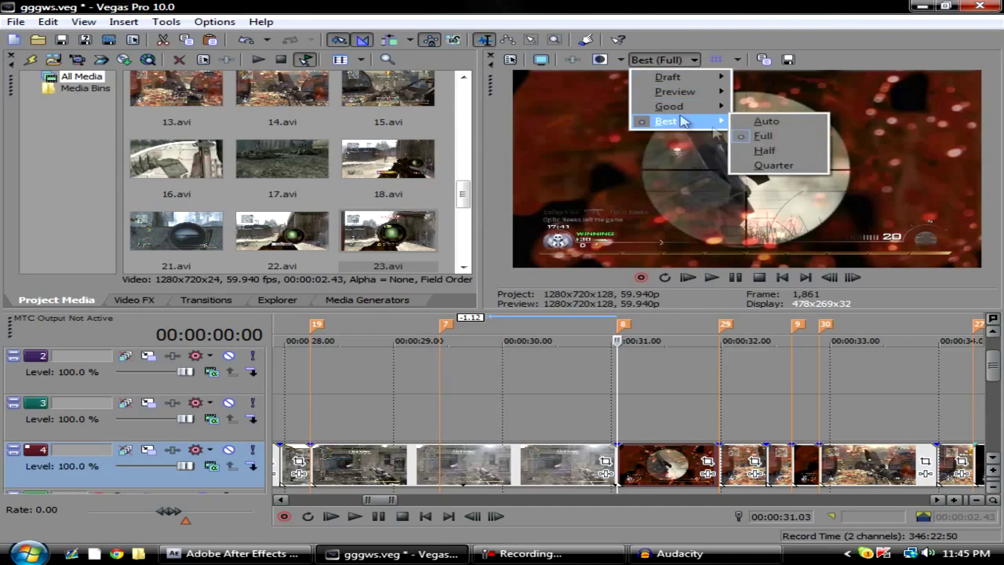
{"action": "left_click", "coordinate": [753, 134]}
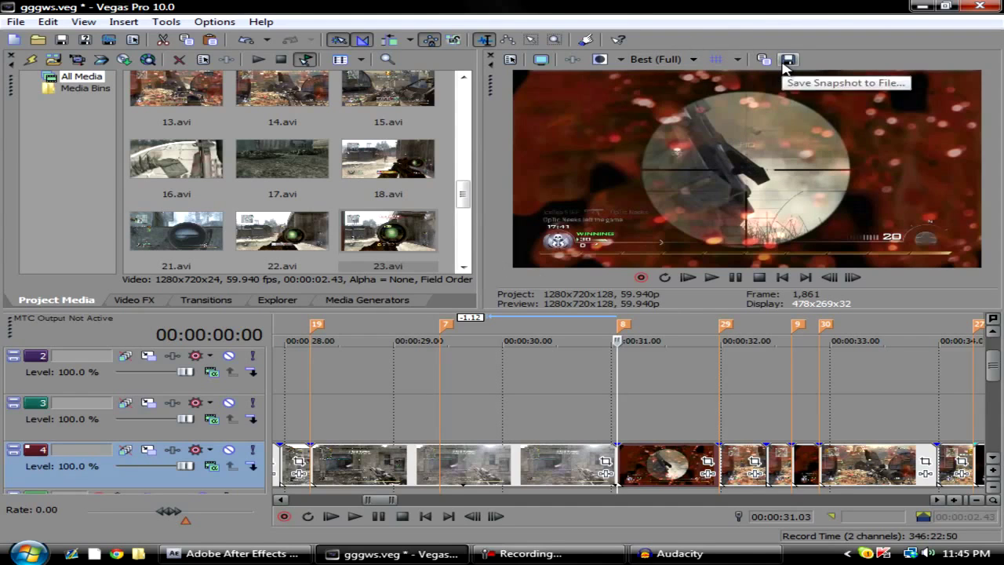
{"action": "left_click", "coordinate": [787, 60]}
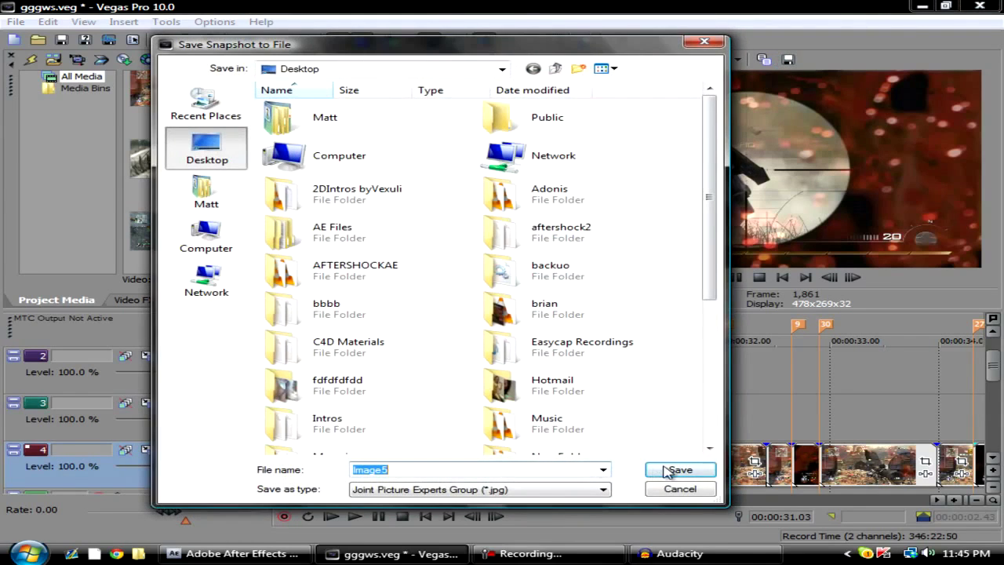
{"action": "left_click", "coordinate": [678, 470]}
- Add Image5.jpg to track 3 starting at 00:00:29.38, split it at marker 8 and delete the part after the split
{"action": "scroll", "coordinate": [306, 189], "scroll_direction": "down", "scroll_amount": 4}
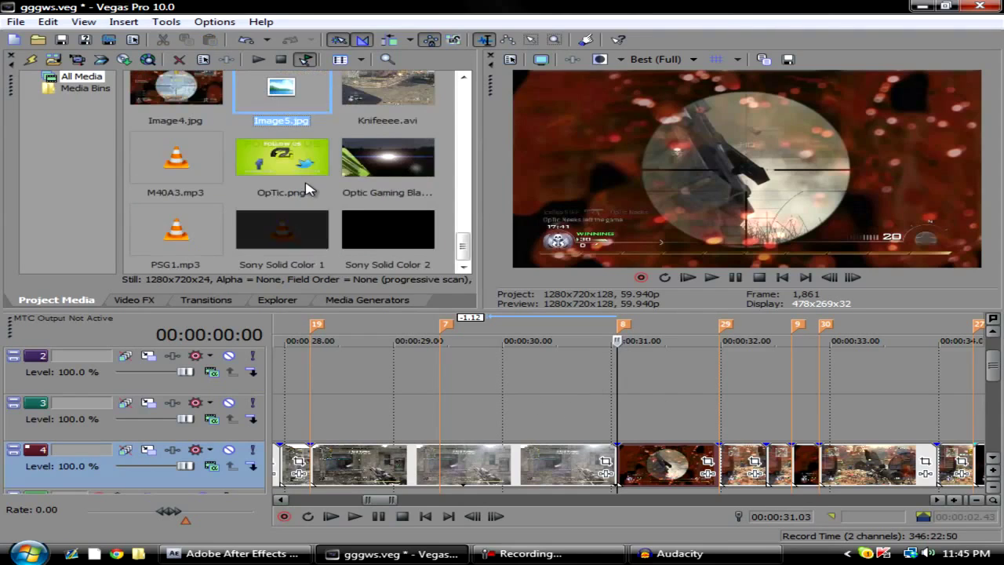
{"action": "scroll", "coordinate": [305, 183], "scroll_direction": "up", "scroll_amount": 2}
{"action": "scroll", "coordinate": [305, 186], "scroll_direction": "down", "scroll_amount": 1}
{"action": "left_click_drag", "start_coordinate": [291, 202], "coordinate": [461, 421]}
{"action": "left_click", "coordinate": [616, 422]}
{"action": "key", "text": "s"}
{"action": "right_click", "coordinate": [642, 416]}
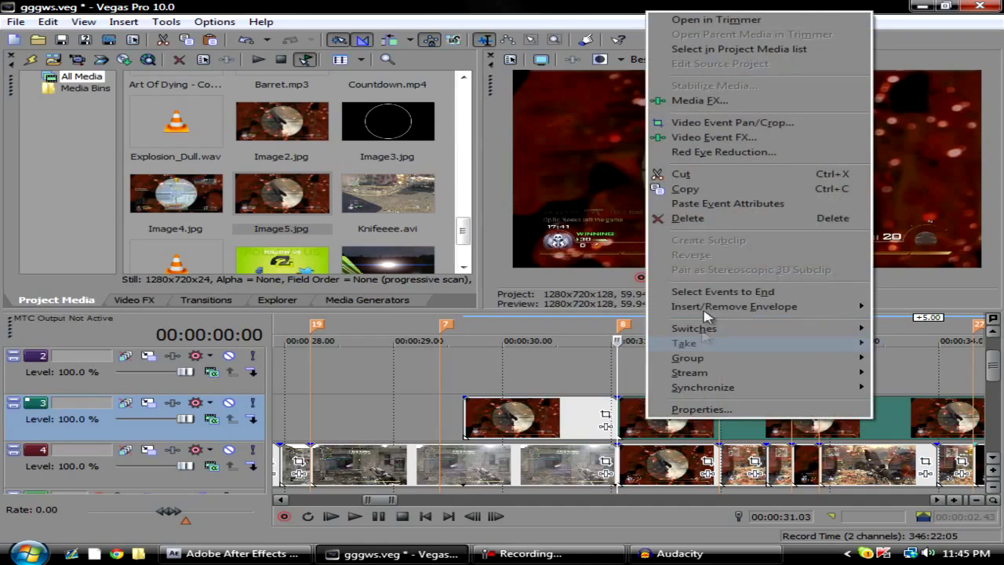
{"action": "left_click", "coordinate": [673, 216]}
- Play the timeline through the Image5 still on track 3 and return the edit cursor to its start
{"action": "left_click", "coordinate": [464, 422]}
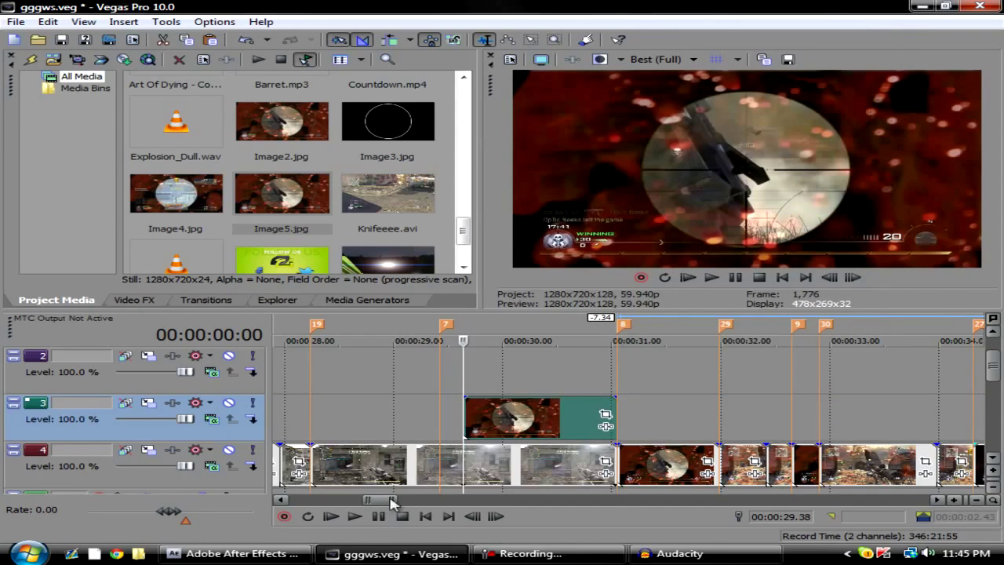
{"action": "left_click", "coordinate": [355, 516]}
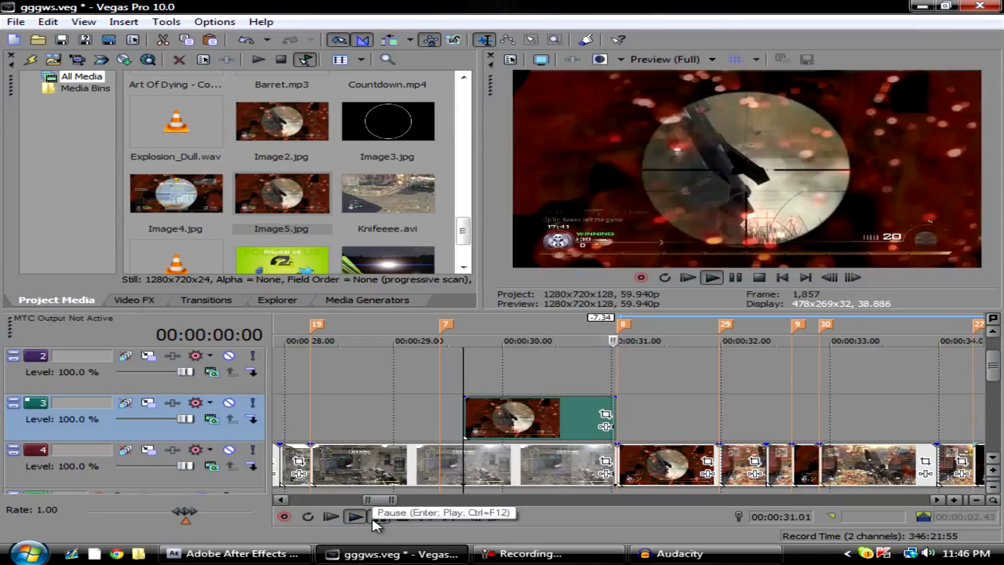
{"action": "left_click", "coordinate": [378, 516]}
{"action": "left_click", "coordinate": [471, 414]}
{"action": "left_click", "coordinate": [463, 419]}
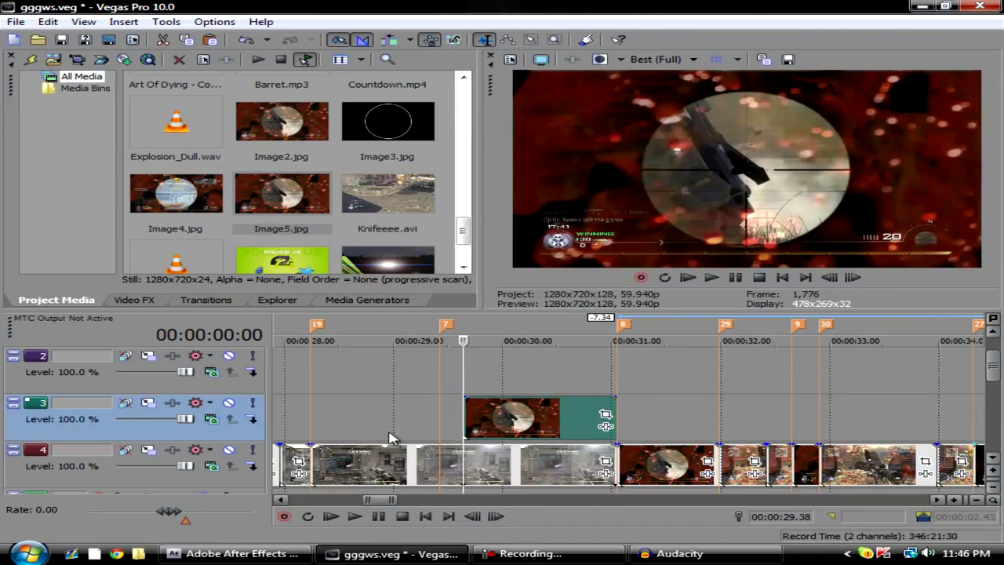
- Open Event Pan/Crop for the Image5 still on track 3 and enable its mask
{"action": "left_click", "coordinate": [604, 414]}
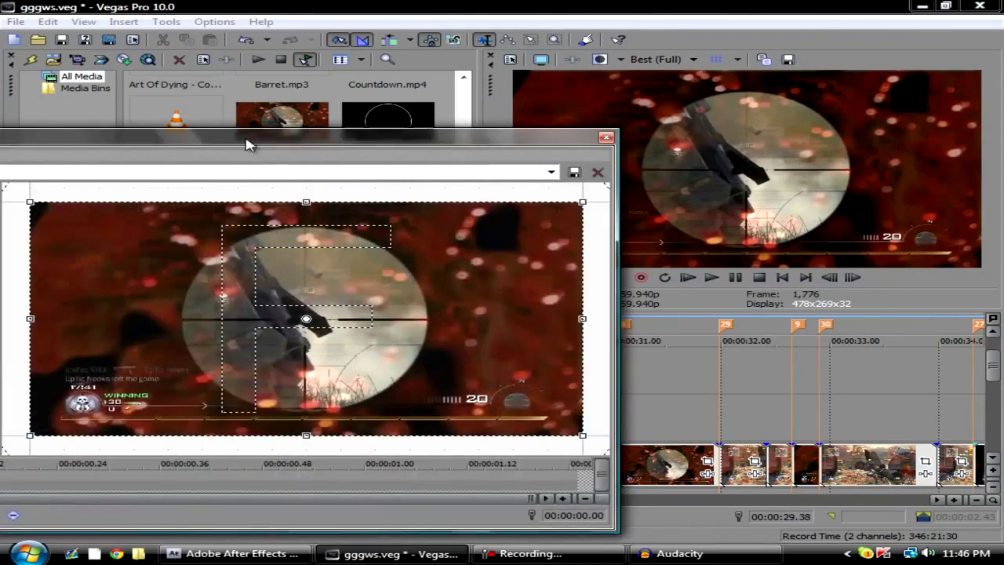
{"action": "left_click_drag", "start_coordinate": [247, 139], "coordinate": [572, 92]}
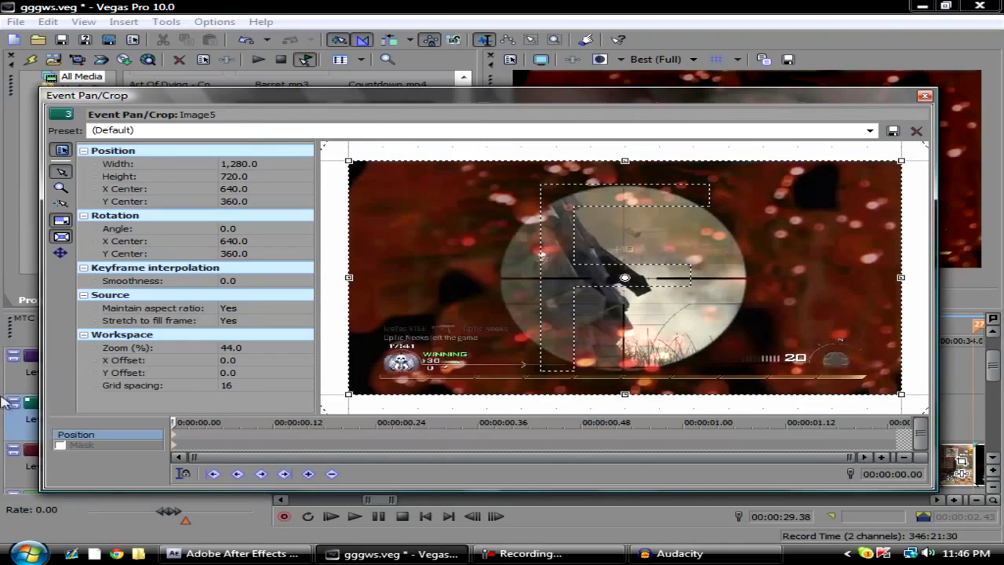
{"action": "left_click", "coordinate": [58, 446]}
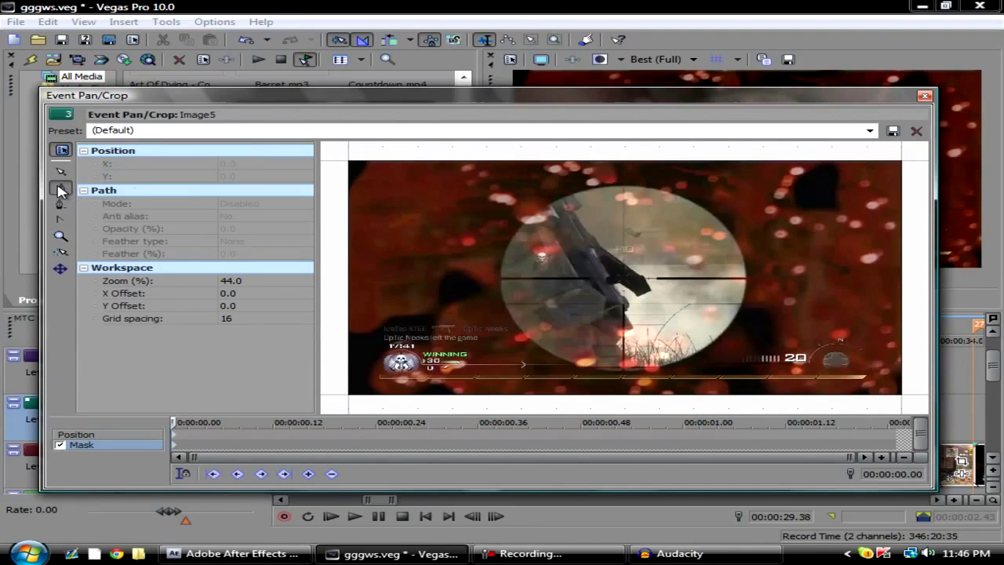
{"action": "left_click", "coordinate": [498, 275]}
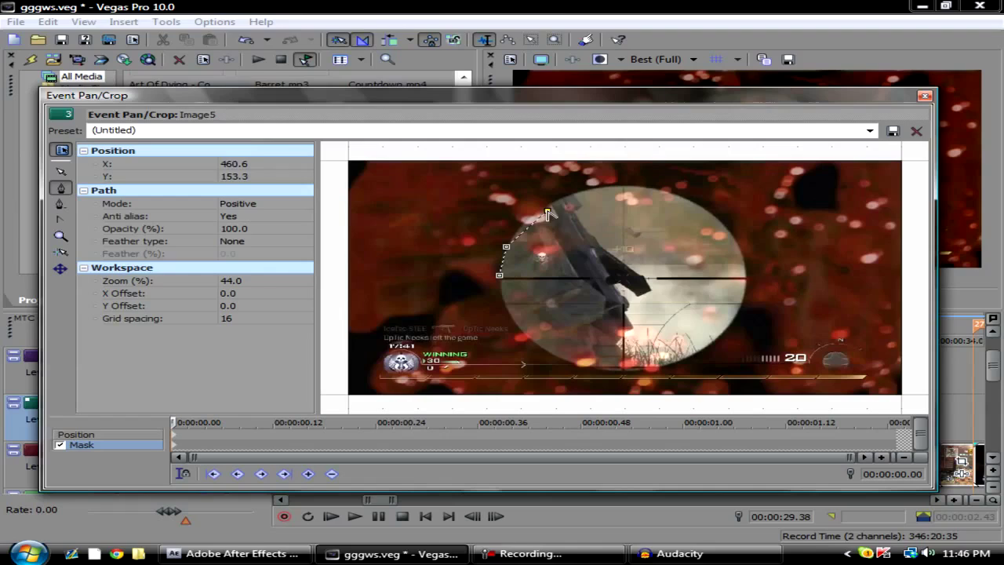
{"action": "right_click", "coordinate": [632, 237]}
{"action": "left_click", "coordinate": [690, 249]}
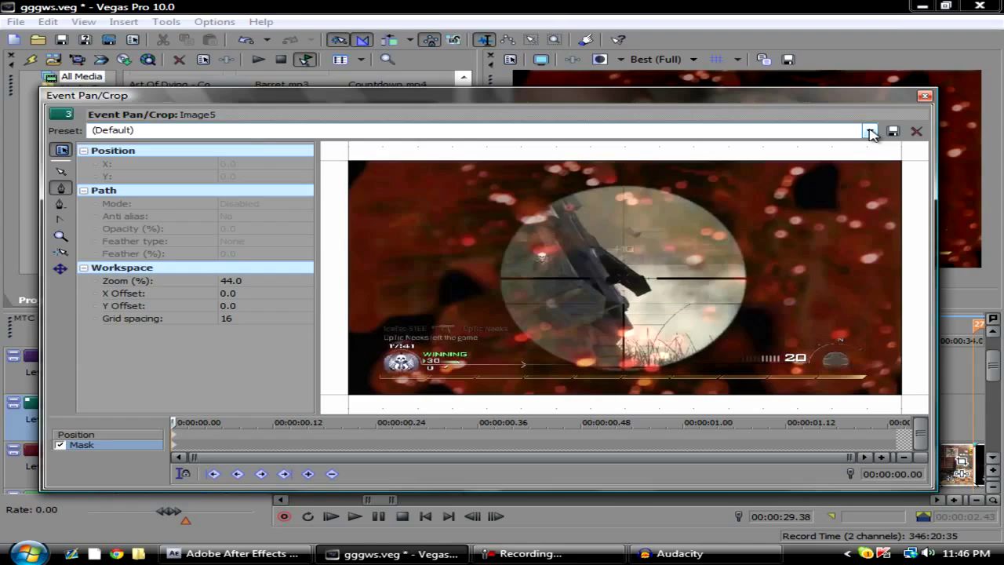
- Apply the "scope" preset to mask the Image5 still to the scope circle, and close Event Pan/Crop
{"action": "left_click", "coordinate": [869, 131]}
{"action": "left_click", "coordinate": [350, 306]}
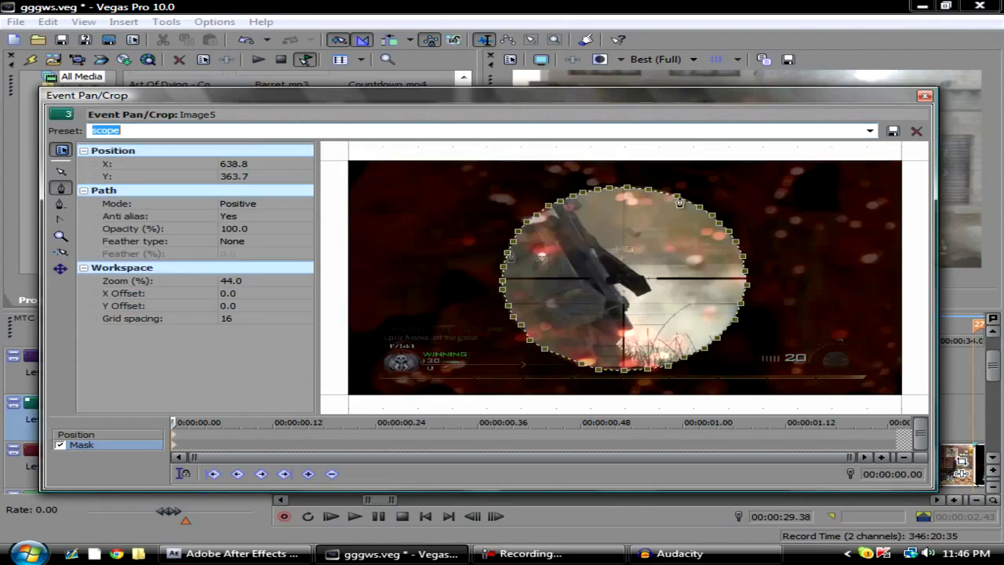
{"action": "left_click_drag", "start_coordinate": [884, 95], "coordinate": [833, 197]}
{"action": "left_click", "coordinate": [876, 199]}
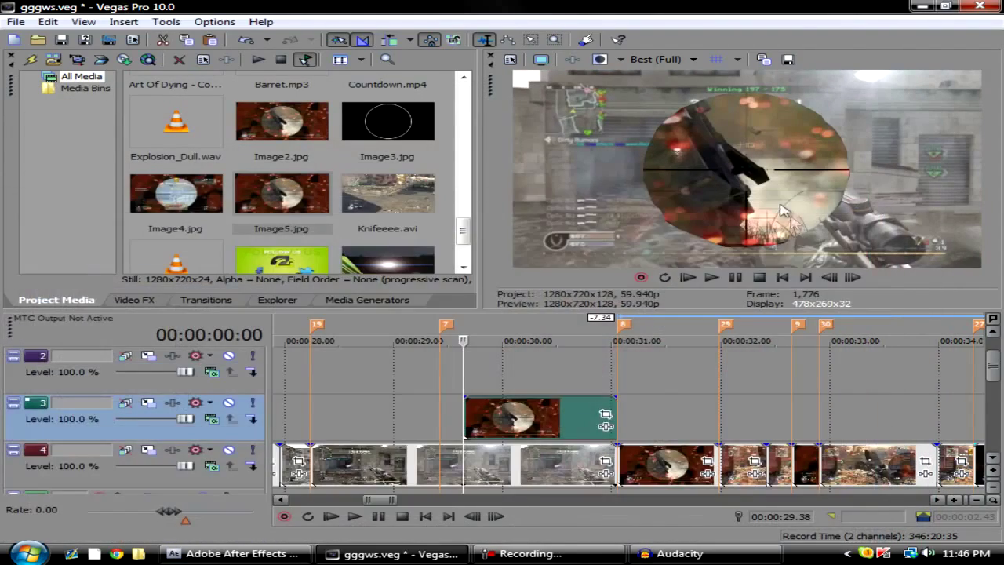
- Set the scope mask's feather type to Both and its feather to 1.0%, and close Event Pan/Crop
{"action": "left_click", "coordinate": [605, 416]}
{"action": "left_click", "coordinate": [189, 344]}
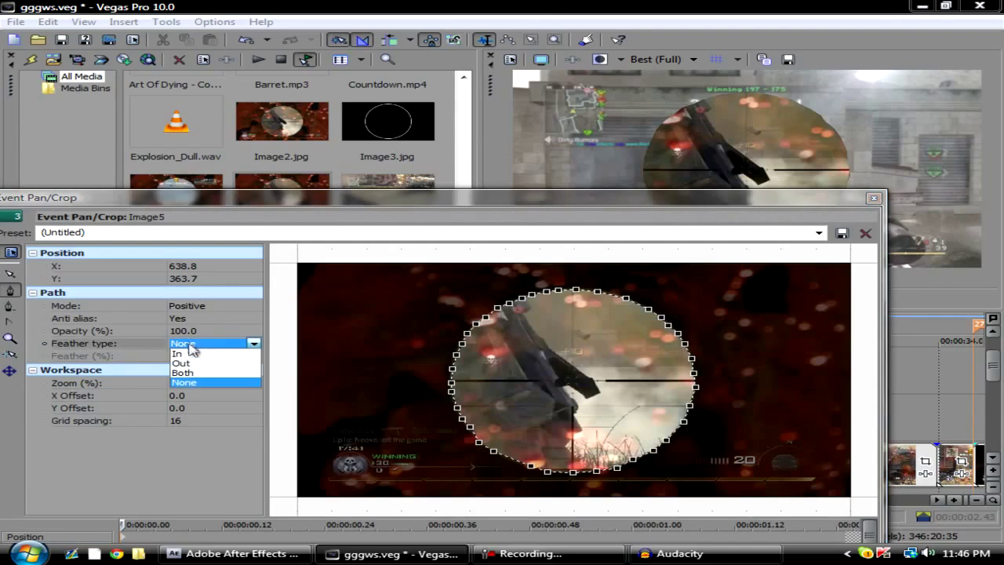
{"action": "left_click", "coordinate": [195, 373]}
{"action": "left_click", "coordinate": [198, 355]}
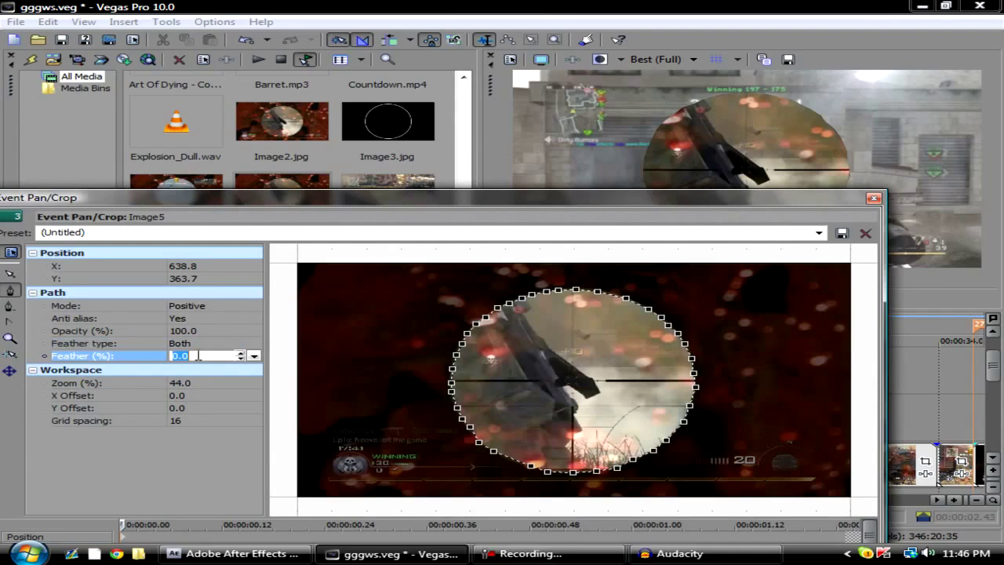
{"action": "key", "text": "Return"}
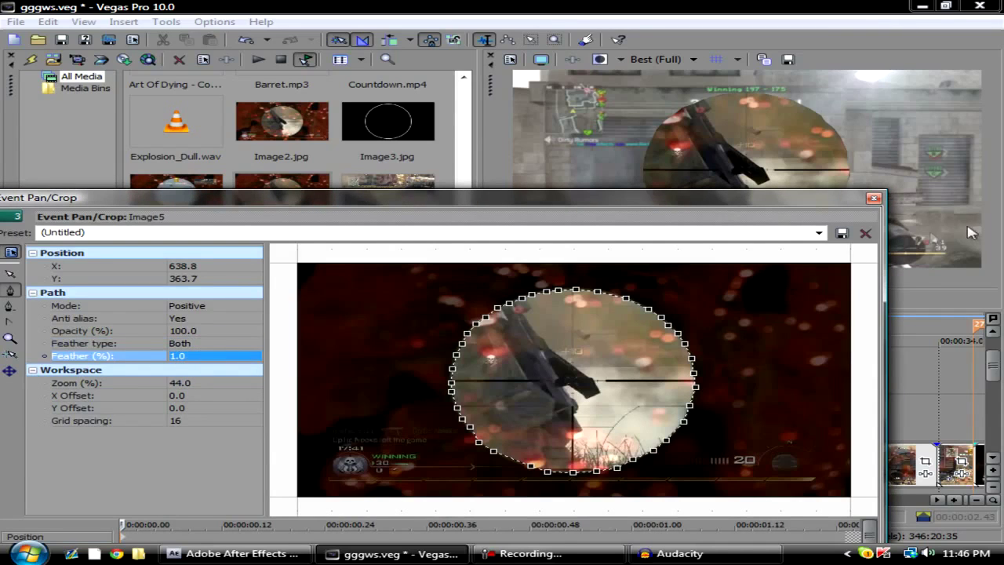
{"action": "left_click", "coordinate": [873, 198]}
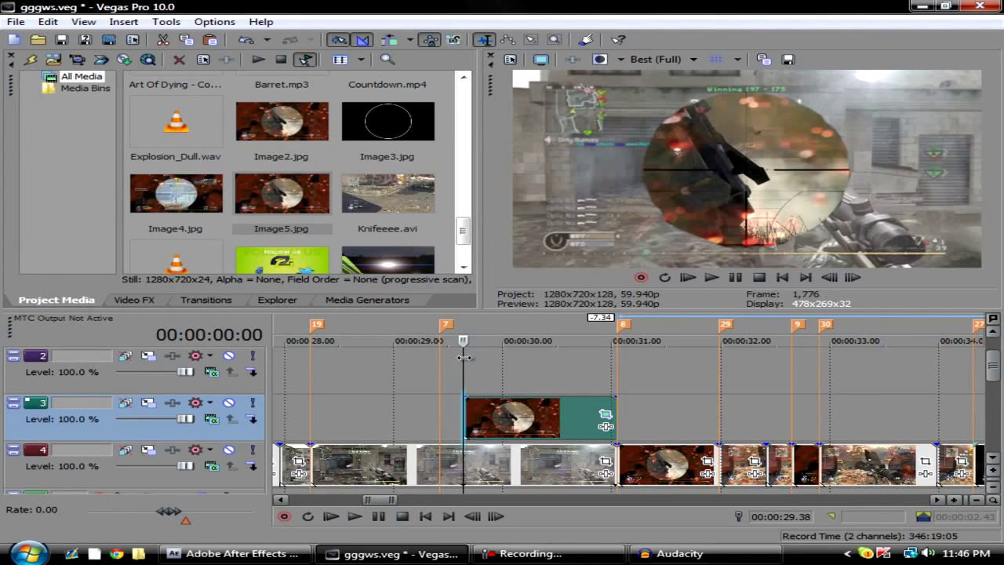
{"action": "left_click", "coordinate": [467, 383]}
{"action": "left_click_drag", "start_coordinate": [408, 145], "coordinate": [524, 377]}
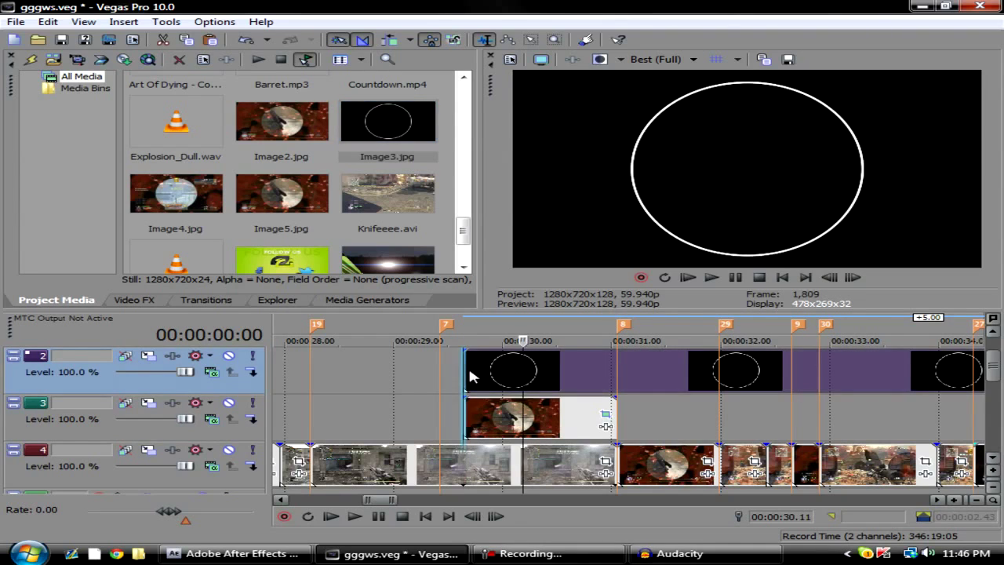
{"action": "right_click", "coordinate": [590, 373]}
{"action": "left_click", "coordinate": [627, 341]}
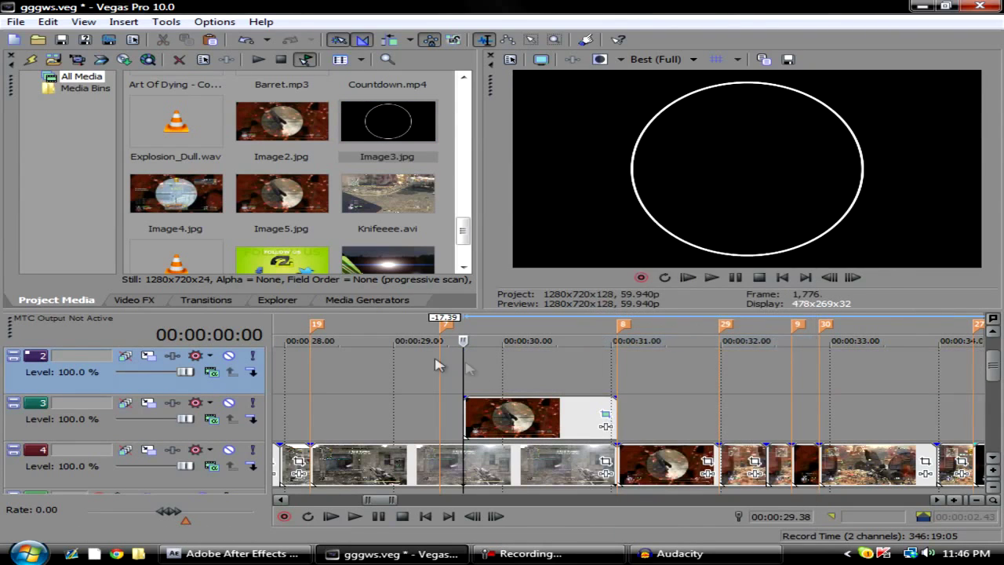
- Add a black Solid Color event to track 2, aligned with the start of the masked scope still
{"action": "left_click", "coordinate": [226, 302]}
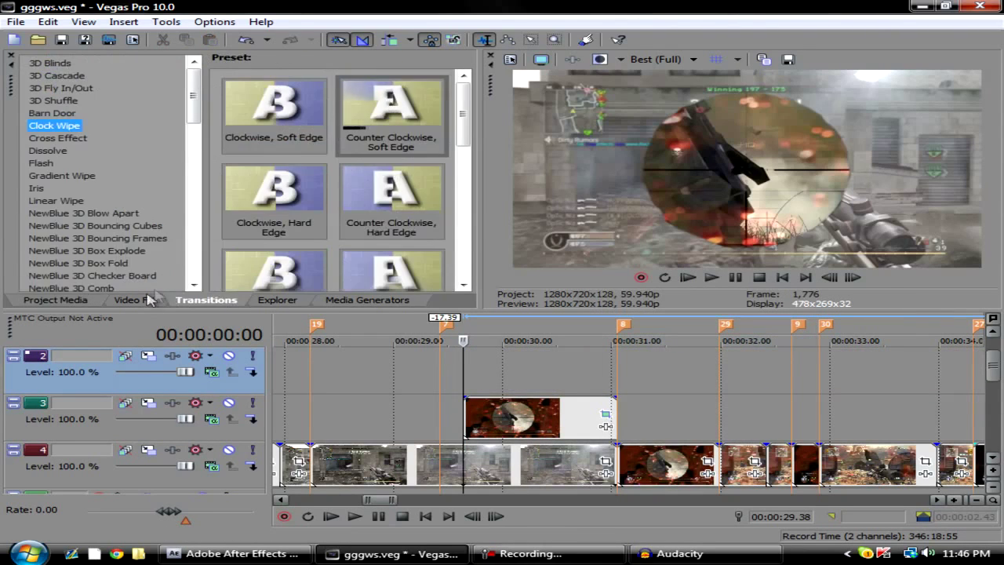
{"action": "left_click", "coordinate": [149, 299]}
{"action": "left_click", "coordinate": [404, 302]}
{"action": "left_click", "coordinate": [54, 125]}
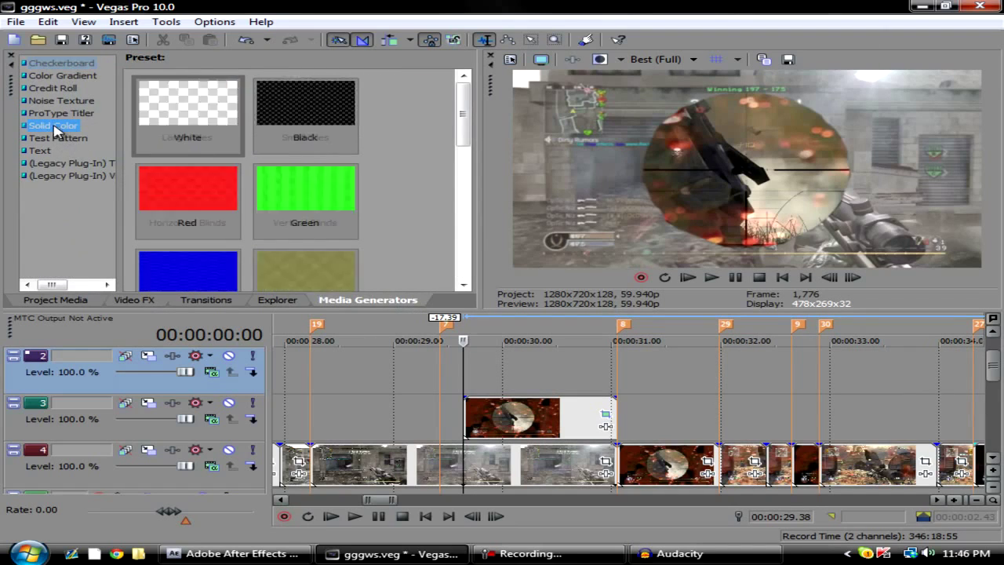
{"action": "left_click_drag", "start_coordinate": [280, 118], "coordinate": [376, 243]}
{"action": "left_click_drag", "start_coordinate": [408, 311], "coordinate": [470, 390]}
{"action": "left_click", "coordinate": [548, 155]}
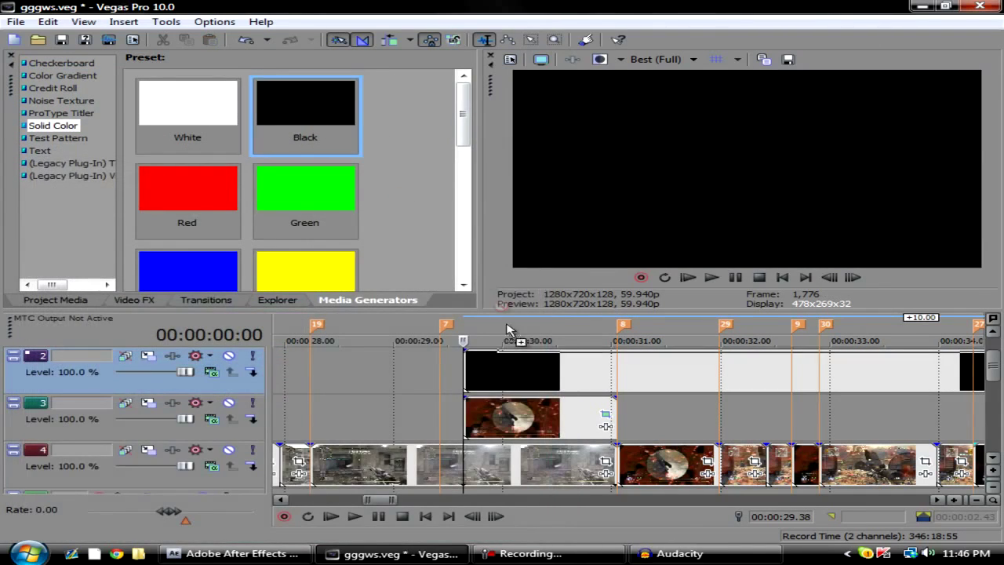
- Place a second black Solid Color event on track 2 overlapping the first, close its generator settings and select the overlap
{"action": "left_click_drag", "start_coordinate": [493, 374], "coordinate": [572, 369]}
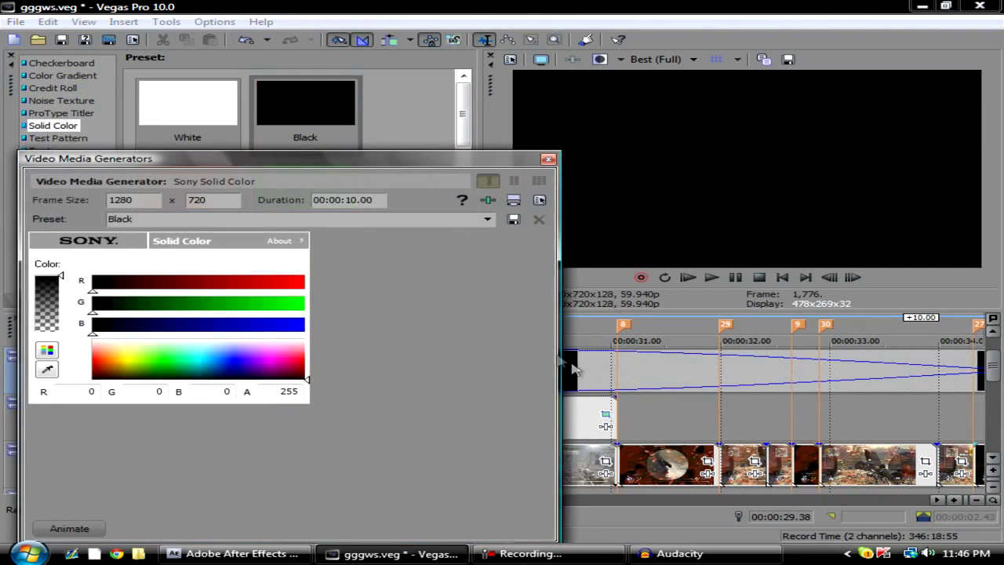
{"action": "left_click", "coordinate": [548, 158]}
{"action": "left_click", "coordinate": [481, 374]}
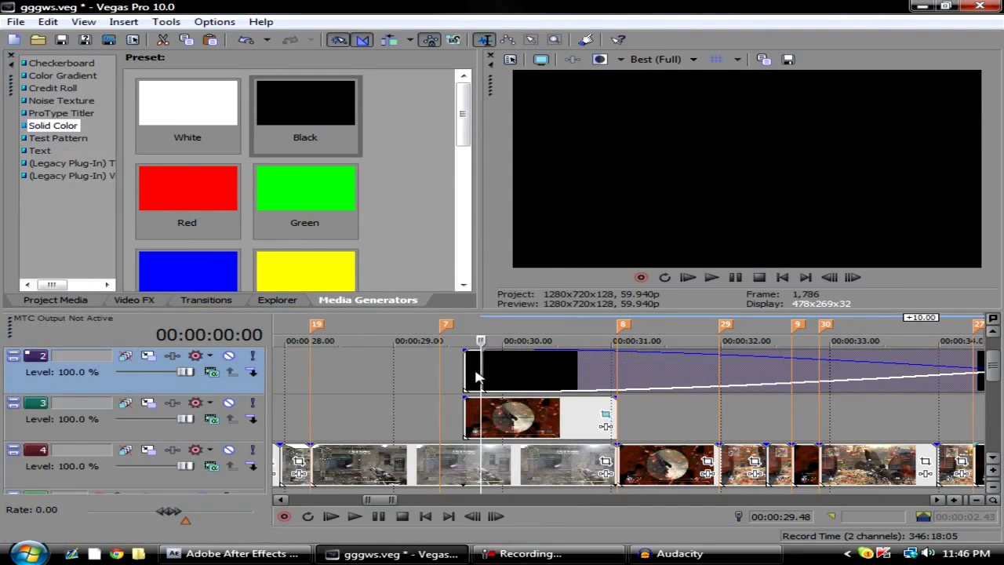
- Apply the Iris transition with the "Circle, Out, Center" preset to the overlap of the Solid Color events on track 2
{"action": "left_click", "coordinate": [230, 302]}
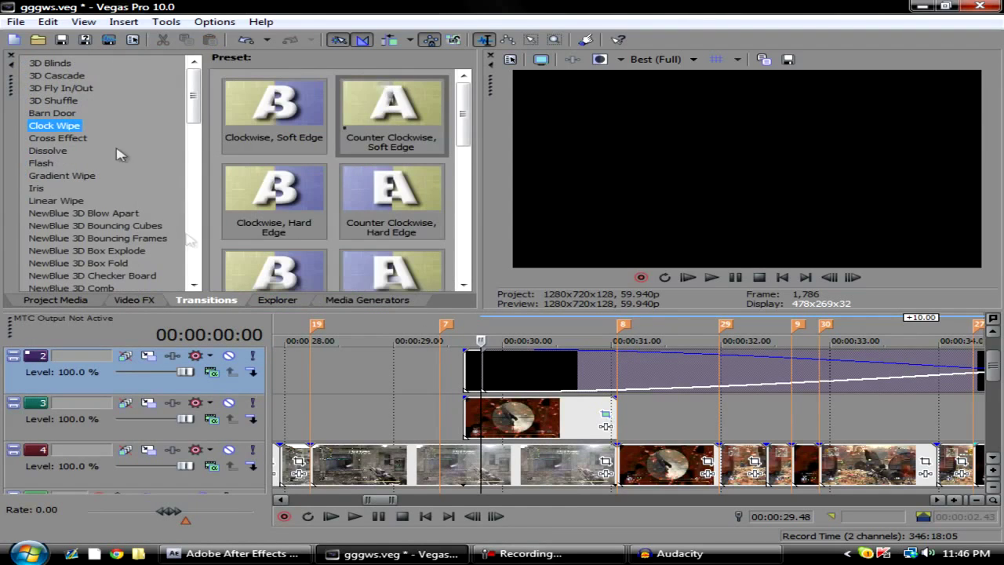
{"action": "left_click", "coordinate": [44, 188]}
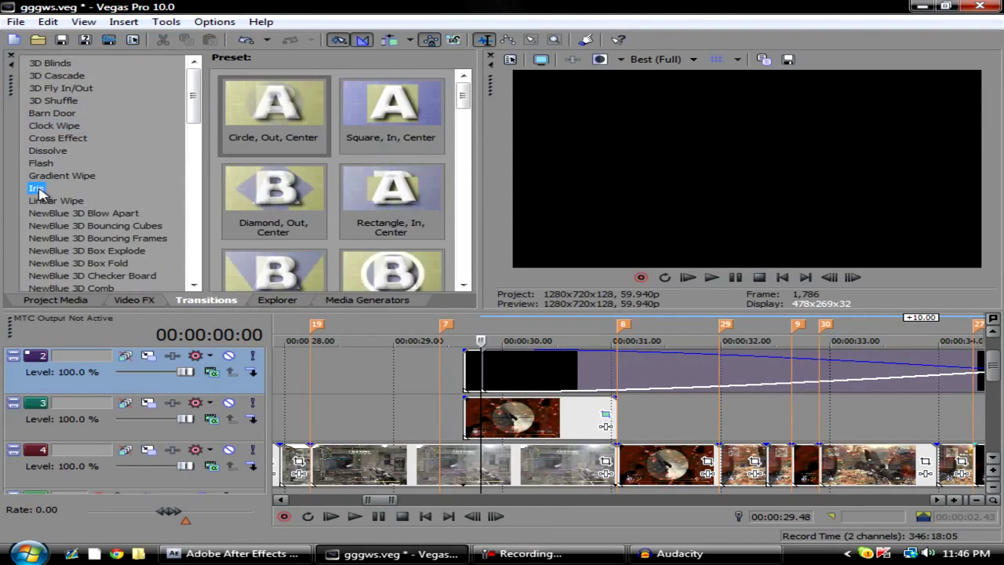
{"action": "left_click_drag", "start_coordinate": [291, 100], "coordinate": [506, 369]}
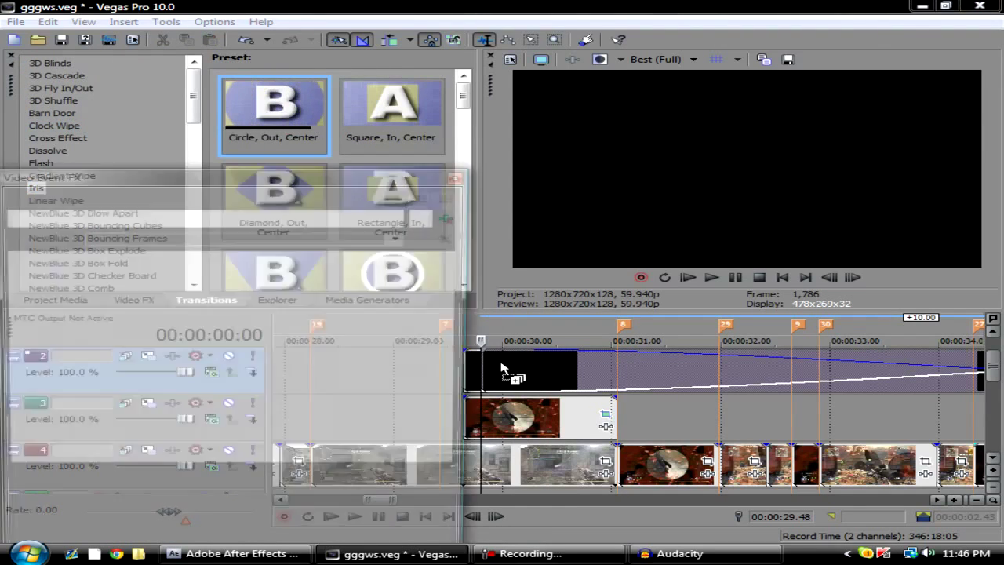
{"action": "left_click_drag", "start_coordinate": [399, 185], "coordinate": [339, 172]}
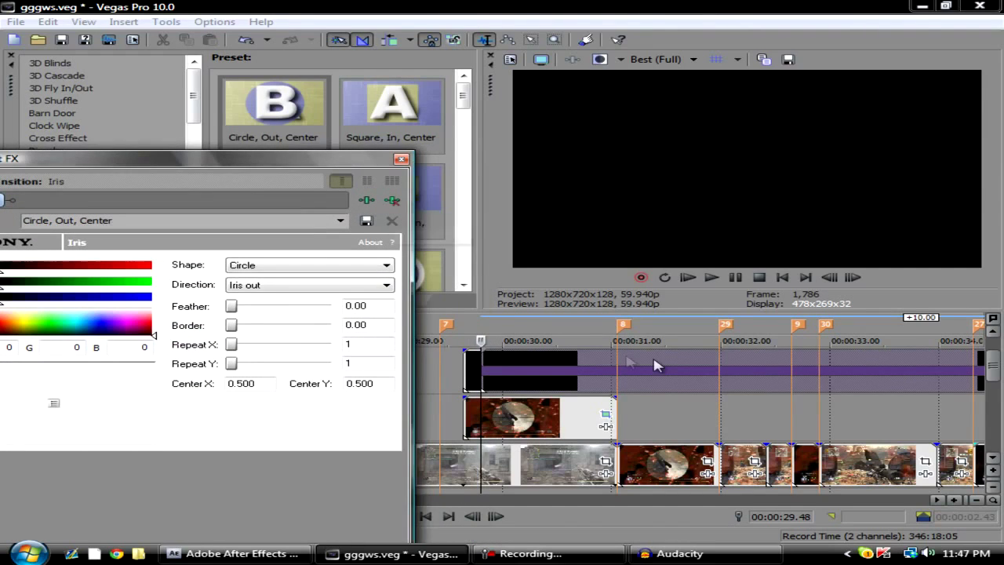
- Place the playhead within the Iris transition, give the iris a thin white border and close its settings
{"action": "left_click", "coordinate": [654, 363]}
{"action": "left_click", "coordinate": [345, 192]}
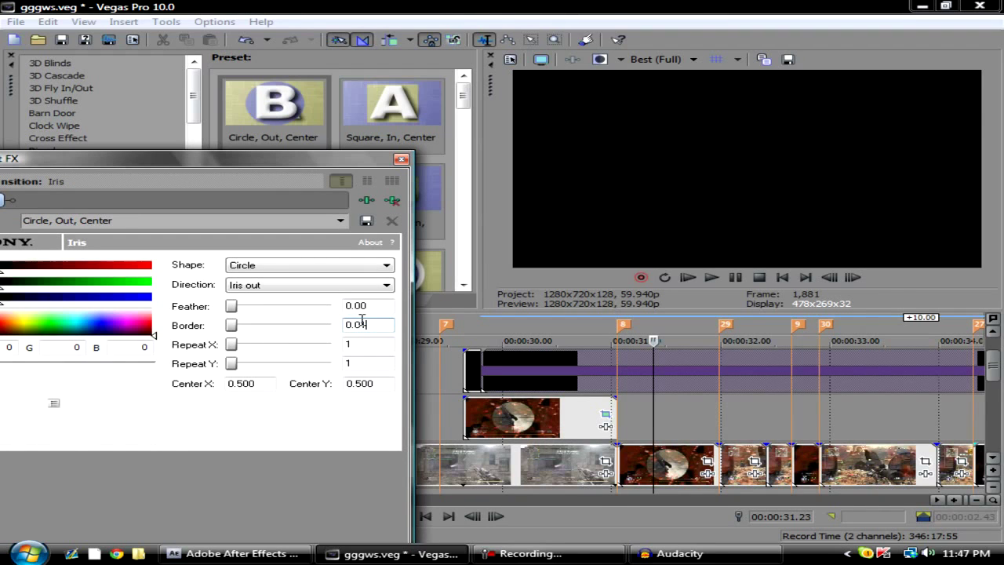
{"action": "left_click_drag", "start_coordinate": [275, 159], "coordinate": [465, 165]}
{"action": "left_click_drag", "start_coordinate": [244, 322], "coordinate": [216, 300]}
{"action": "left_click", "coordinate": [590, 164]}
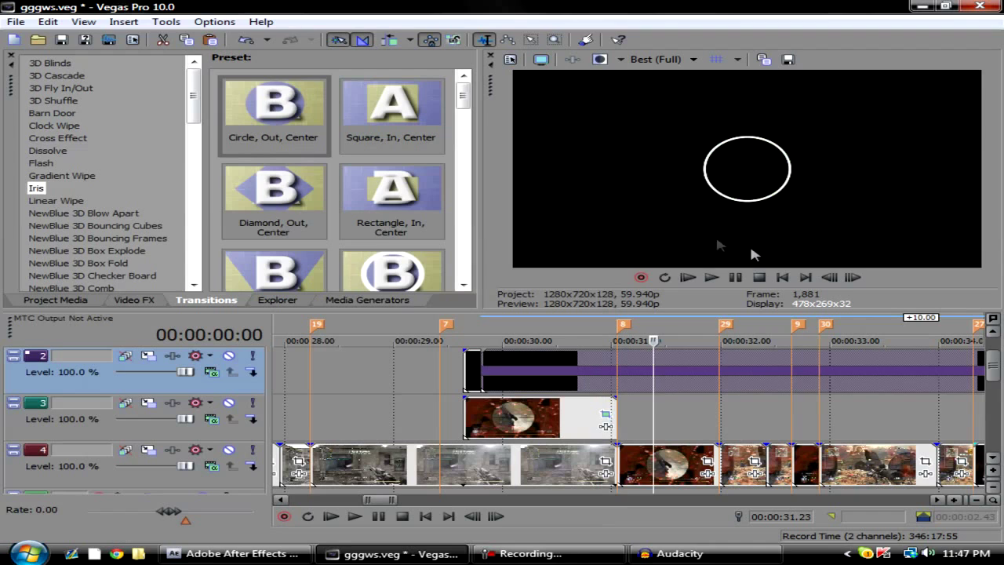
- Move the masked scope still along track 3 beneath the Iris overlap and check the ring's size at several points
{"action": "left_click_drag", "start_coordinate": [655, 414], "coordinate": [783, 424]}
{"action": "left_click_drag", "start_coordinate": [493, 427], "coordinate": [709, 422]}
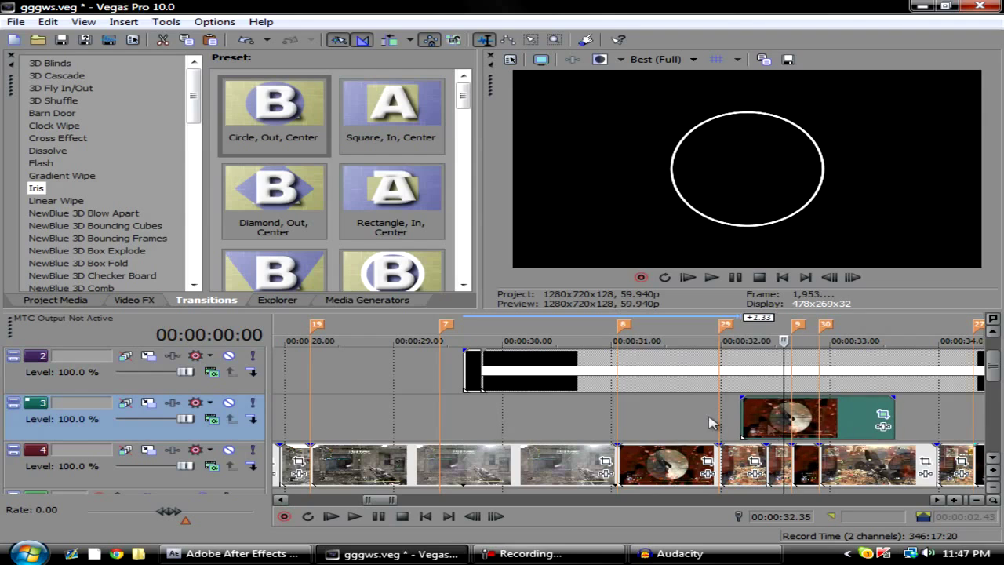
{"action": "left_click", "coordinate": [784, 372]}
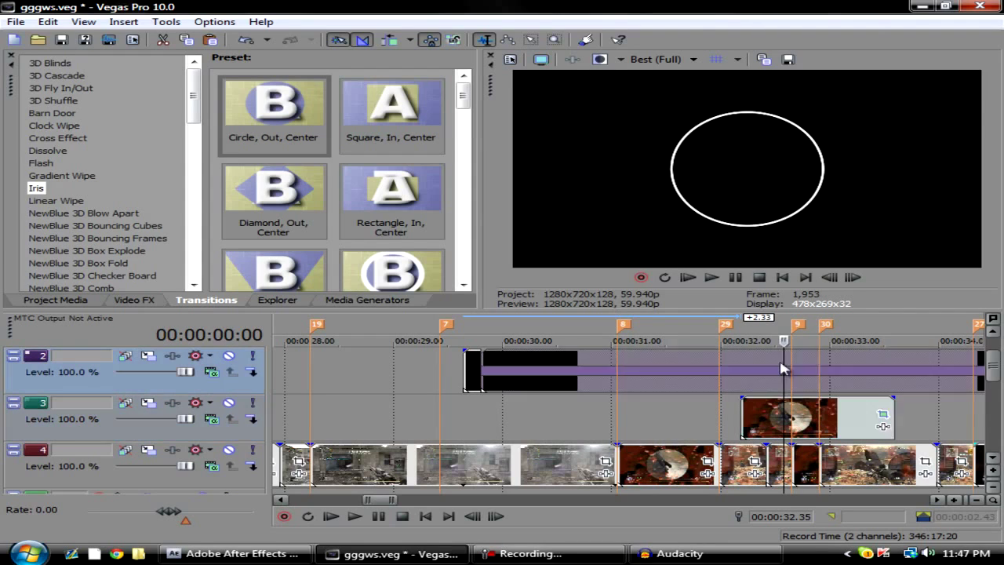
{"action": "left_click", "coordinate": [790, 370]}
{"action": "left_click_drag", "start_coordinate": [792, 421], "coordinate": [852, 428]}
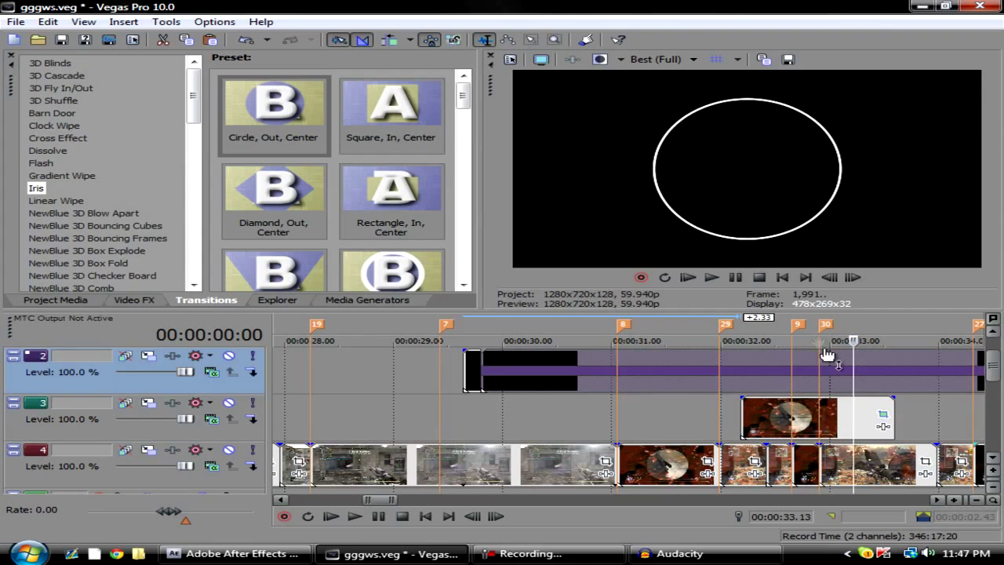
- Lower the Solid Color overlap's opacity to reveal the still, and step the playhead to 00:00:33.39 to match the ring to the scope
{"action": "left_click_drag", "start_coordinate": [830, 351], "coordinate": [914, 426]}
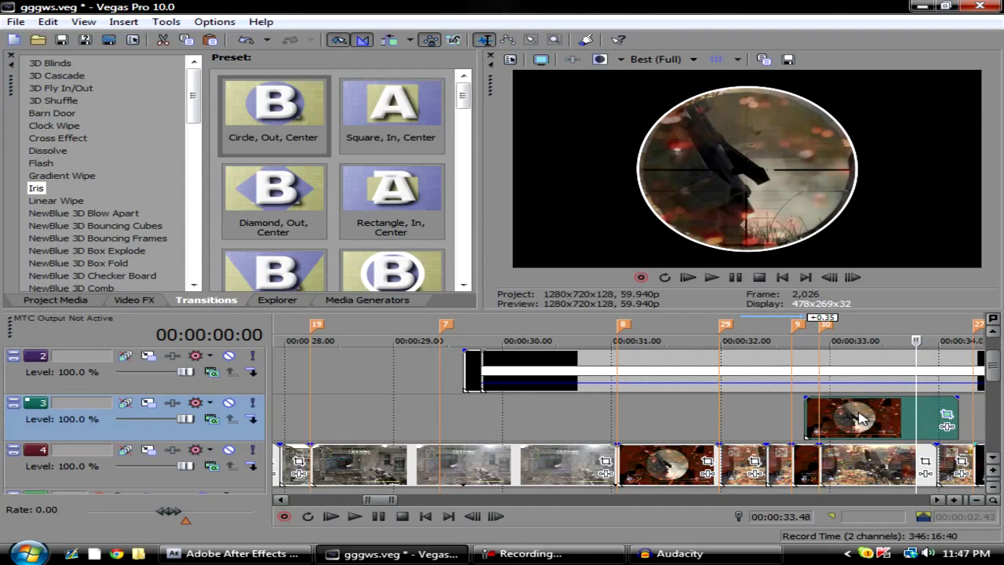
{"action": "key", "text": "Left"}
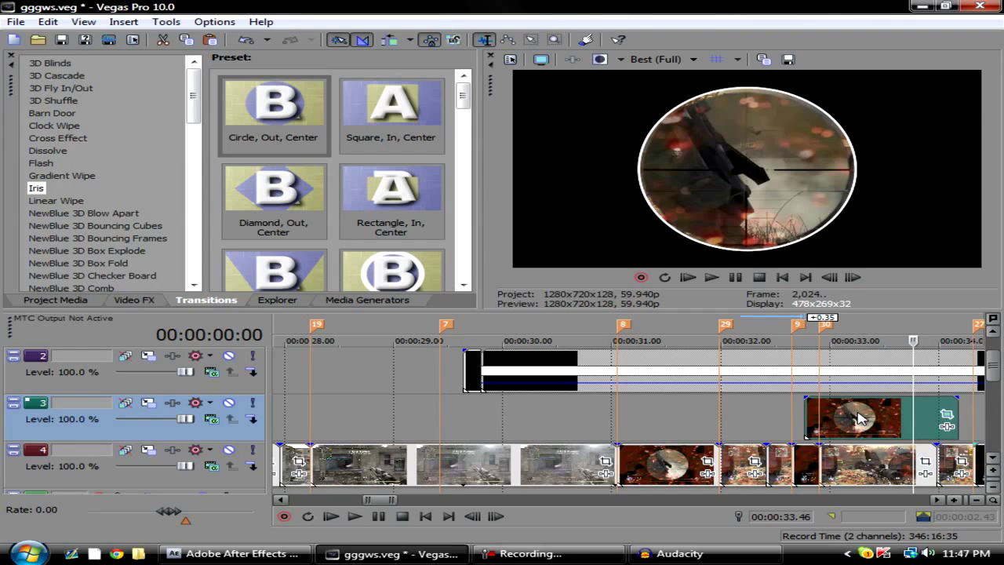
{"action": "key", "text": "Left"}
{"action": "key", "text": "Left"}
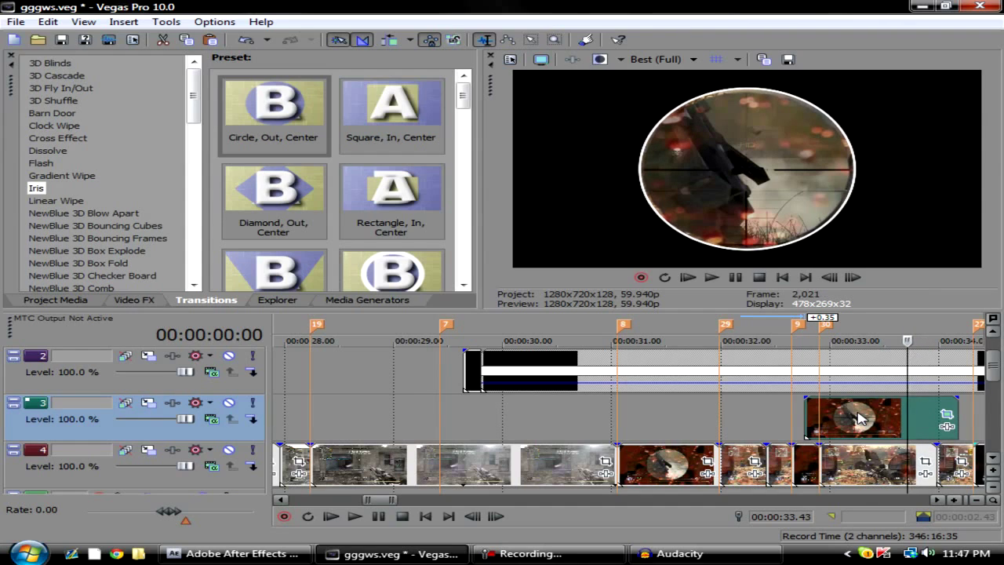
{"action": "key", "text": "Left"}
{"action": "key", "text": "Left"}
{"action": "key", "text": "Left"}
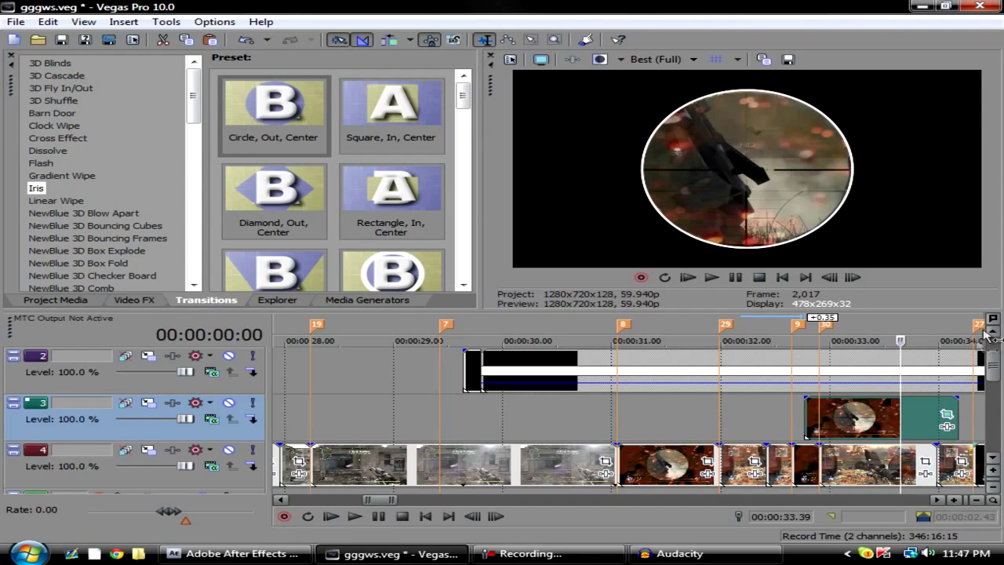
- Restore the Solid Color overlap to full opacity and save a full-quality preview snapshot of the white ring as Image6.jpg
{"action": "left_click", "coordinate": [663, 59]}
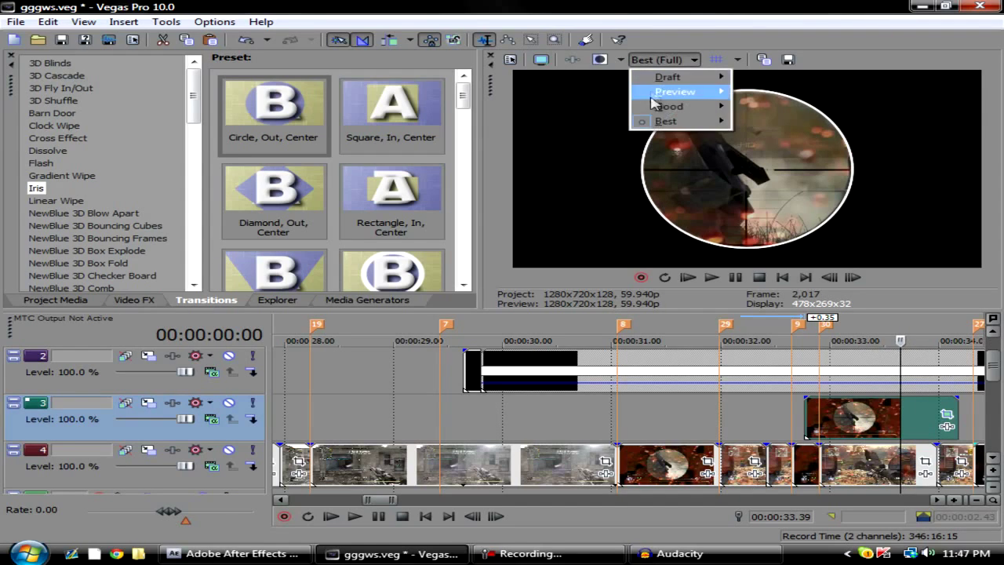
{"action": "left_click", "coordinate": [869, 386]}
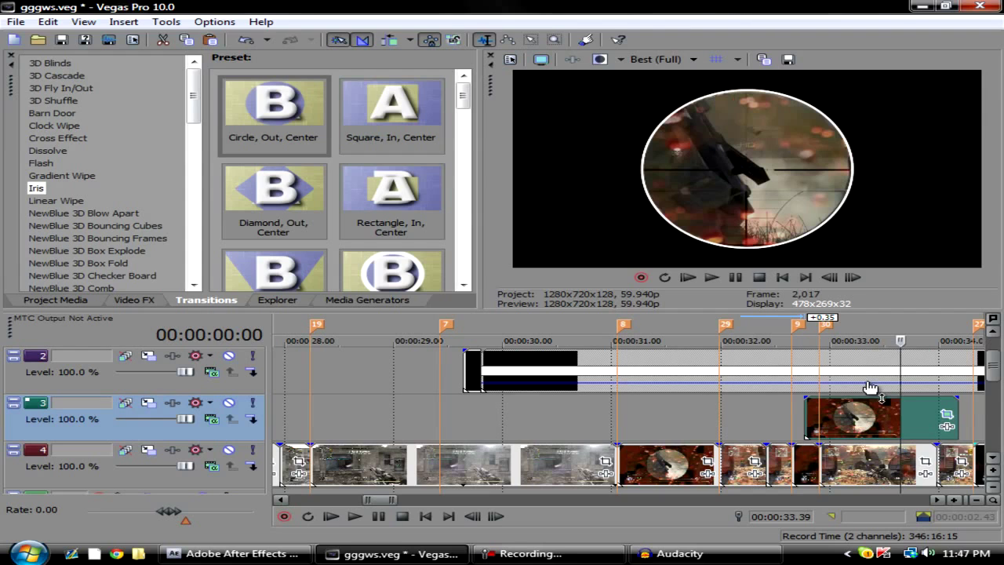
{"action": "left_click_drag", "start_coordinate": [867, 383], "coordinate": [834, 322]}
{"action": "left_click", "coordinate": [662, 60]}
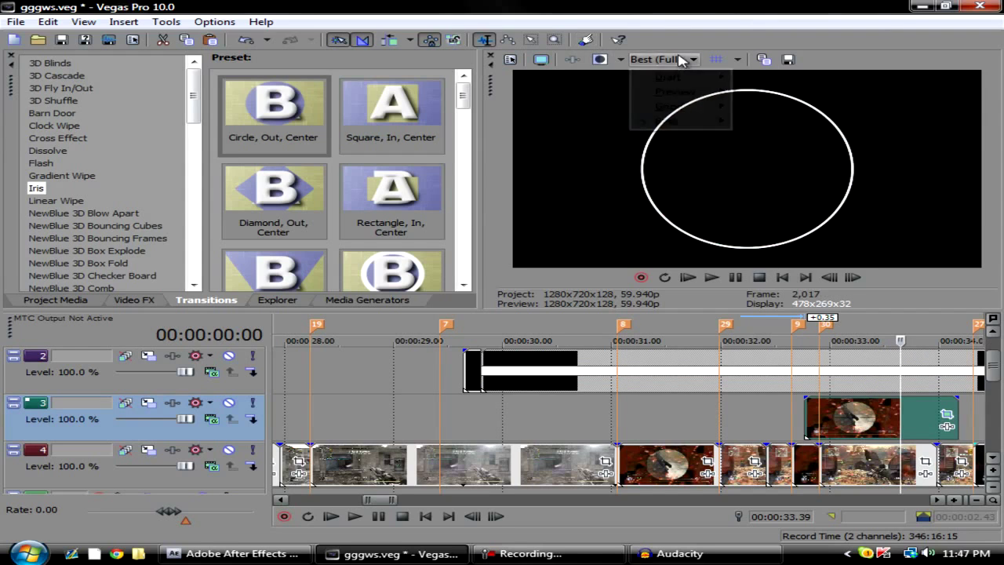
{"action": "mouse_move", "coordinate": [679, 123]}
{"action": "left_click", "coordinate": [773, 137]}
{"action": "left_click", "coordinate": [763, 60]}
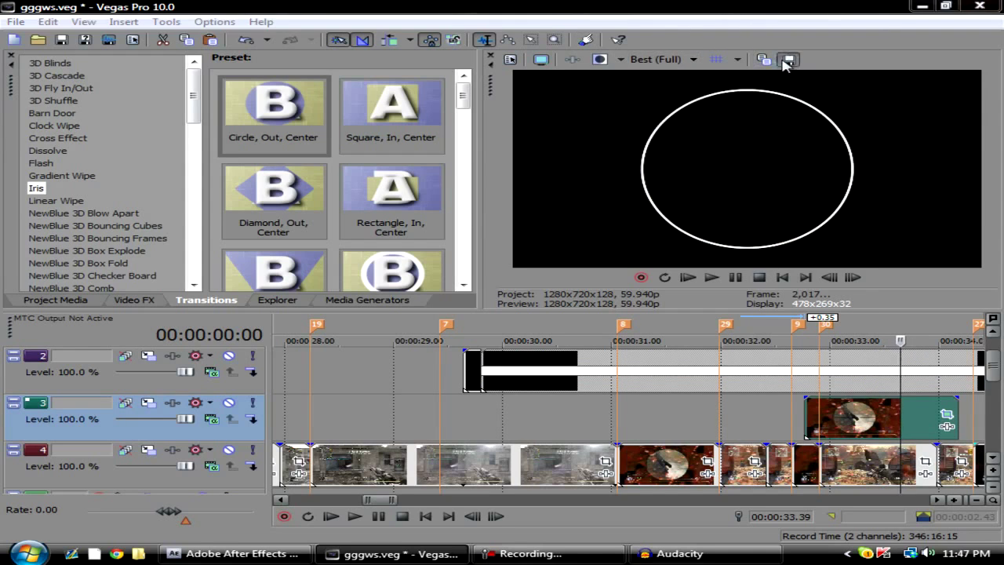
{"action": "left_click", "coordinate": [679, 469]}
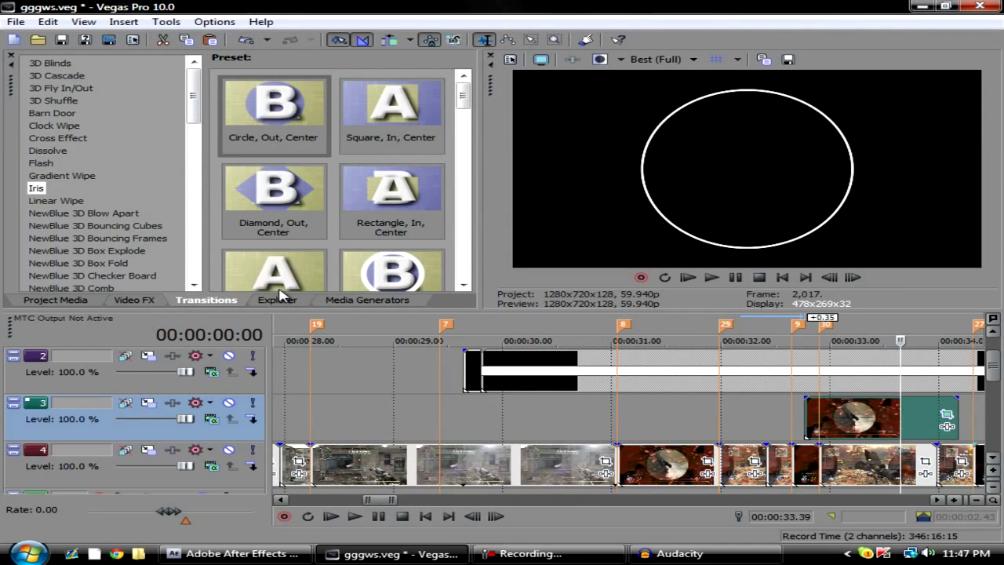
- Delete both black Solid Color events from track 2
{"action": "left_click", "coordinate": [68, 298]}
{"action": "right_click", "coordinate": [575, 358]}
{"action": "left_click", "coordinate": [588, 370]}
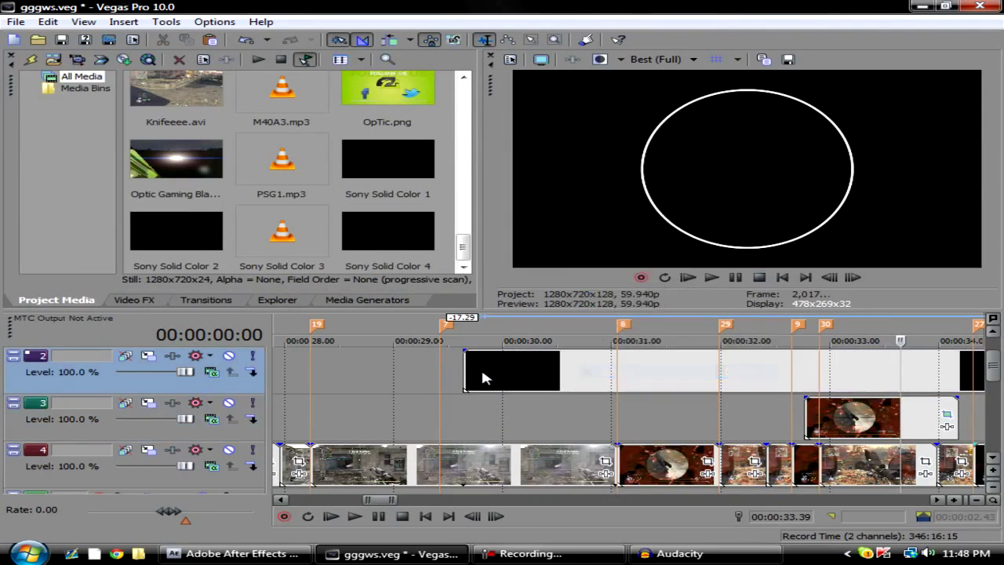
{"action": "right_click", "coordinate": [483, 370]}
{"action": "left_click", "coordinate": [524, 199]}
- Move the masked scope still back to end at marker 8 and trim its start to 00:00:29.52
{"action": "mouse_move", "coordinate": [844, 421]}
{"action": "left_mouse_down"}
{"action": "mouse_move", "coordinate": [482, 421]}
{"action": "mouse_move", "coordinate": [502, 418]}
{"action": "mouse_move", "coordinate": [492, 419]}
{"action": "left_mouse_up"}
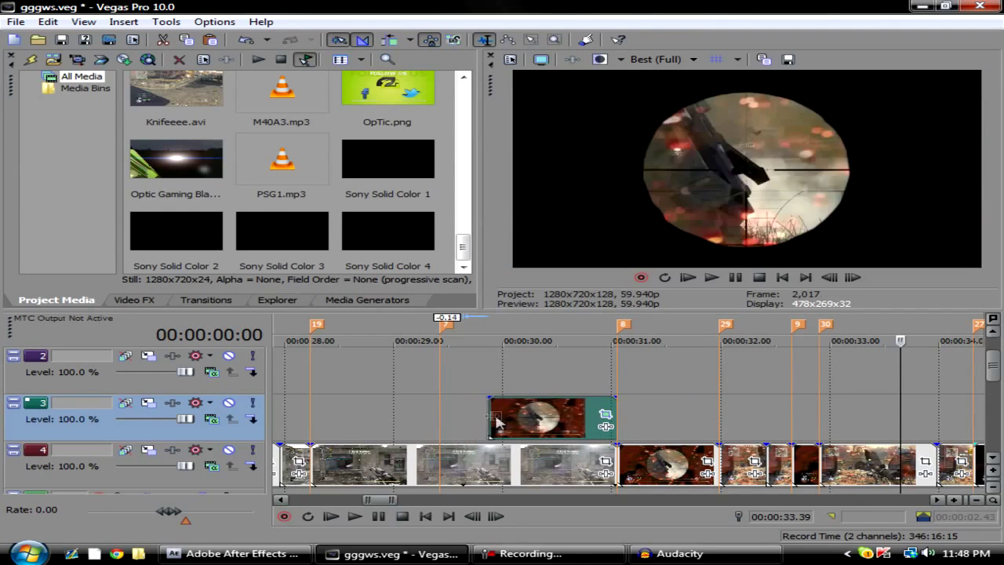
{"action": "left_click", "coordinate": [494, 417]}
- Place Image6.jpg on track 2 at the still's start, split it at marker 8 and delete the remainder
{"action": "scroll", "coordinate": [258, 186], "scroll_direction": "up", "scroll_amount": 3}
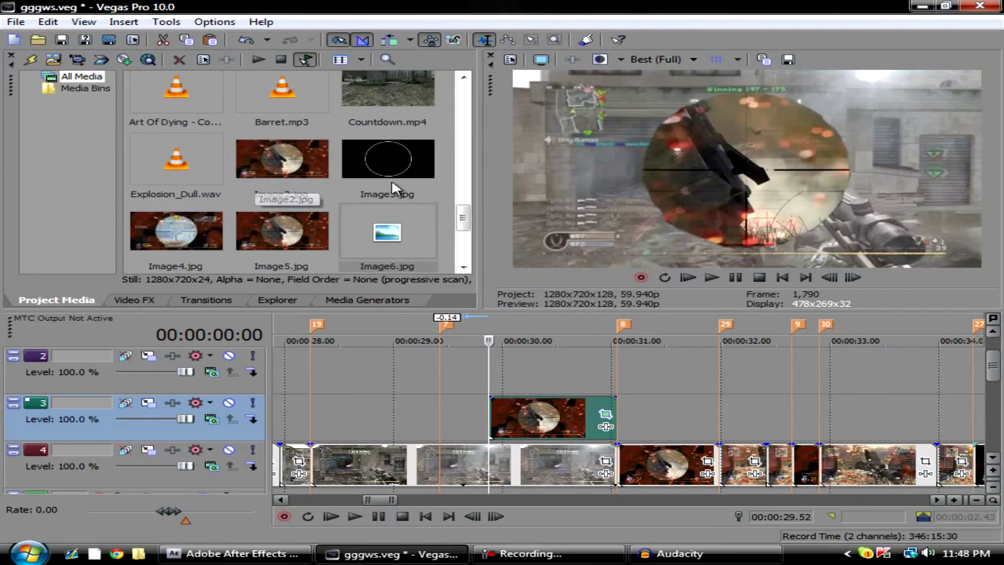
{"action": "left_click_drag", "start_coordinate": [384, 226], "coordinate": [493, 369]}
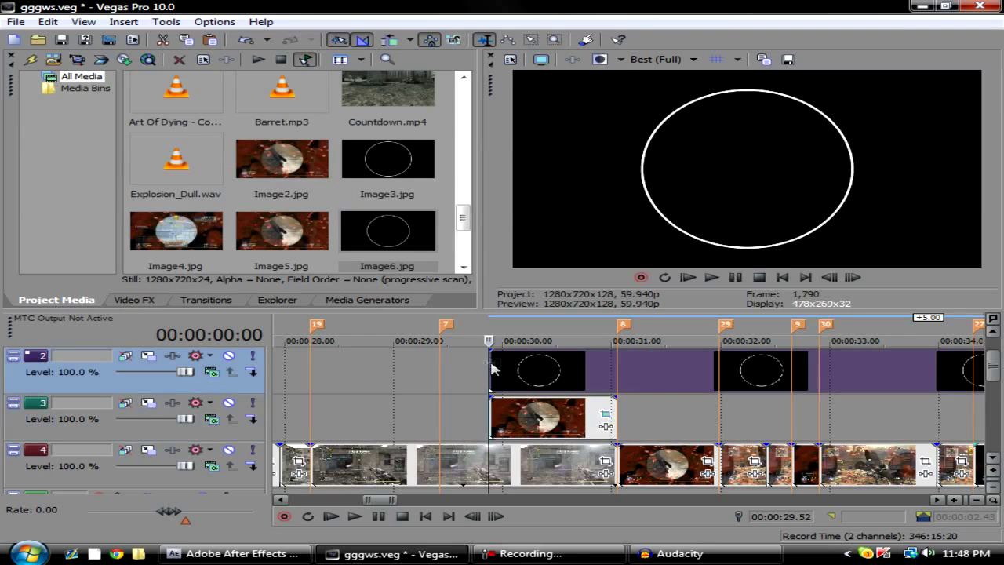
{"action": "left_click", "coordinate": [621, 383]}
{"action": "key", "text": "s"}
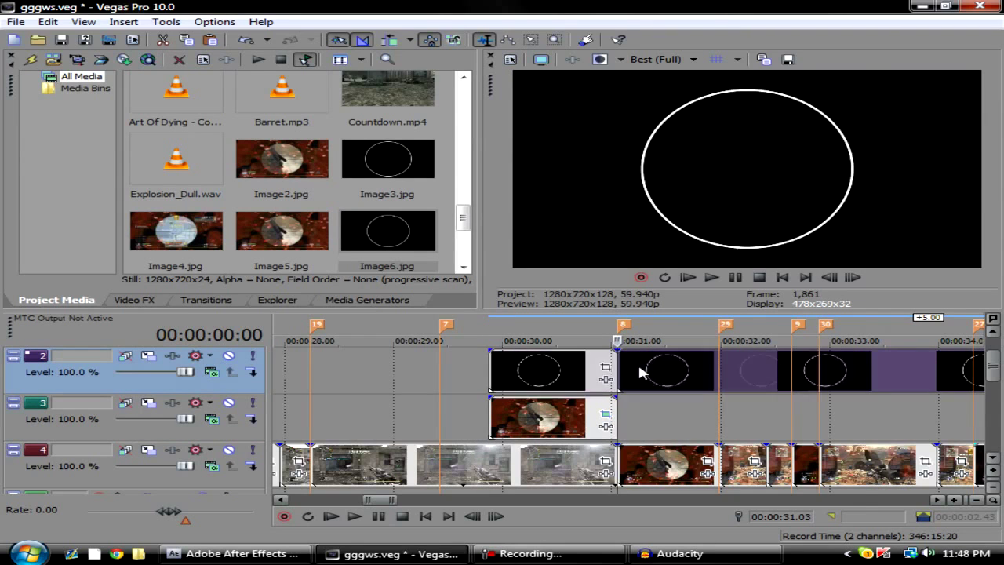
{"action": "right_click", "coordinate": [639, 366]}
{"action": "left_click", "coordinate": [655, 342]}
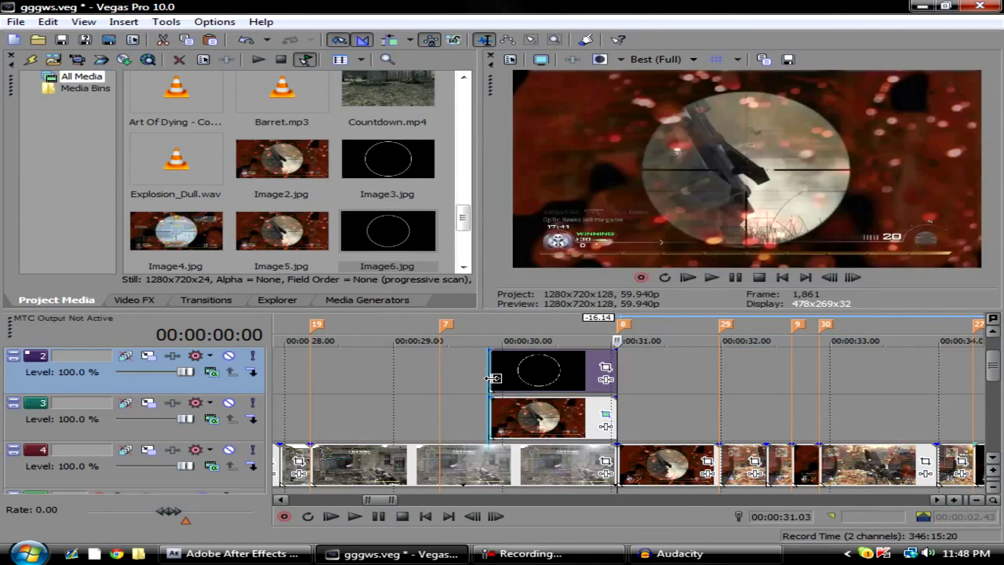
- Set the compositing mode of track 2 to Add
{"action": "left_click_drag", "start_coordinate": [992, 367], "coordinate": [991, 355]}
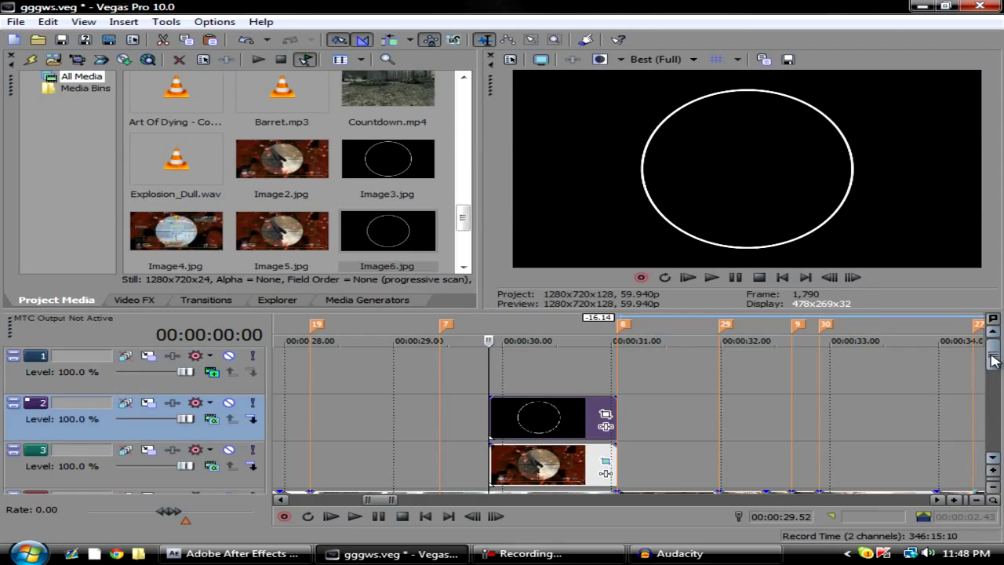
{"action": "left_click", "coordinate": [211, 419]}
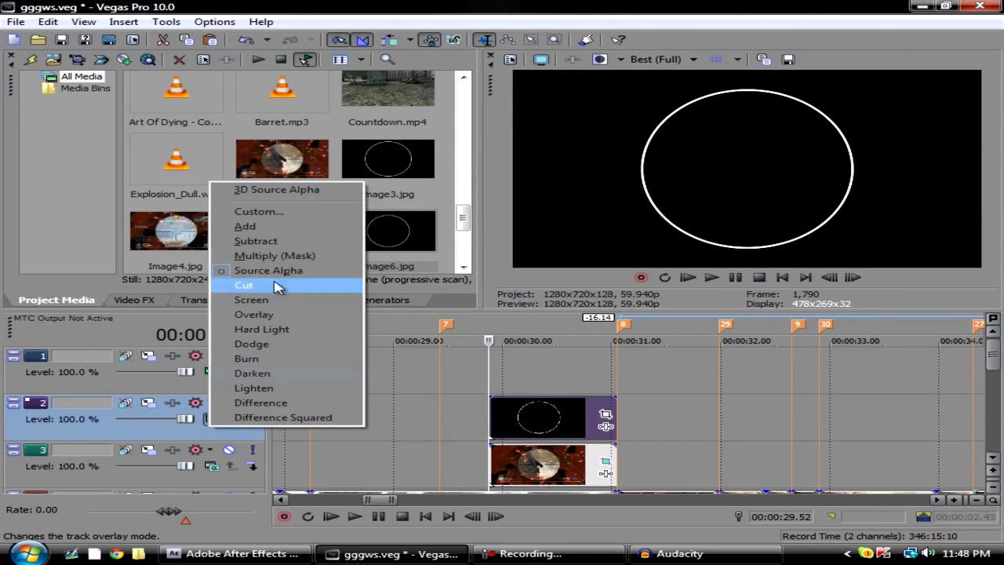
{"action": "left_click", "coordinate": [122, 427]}
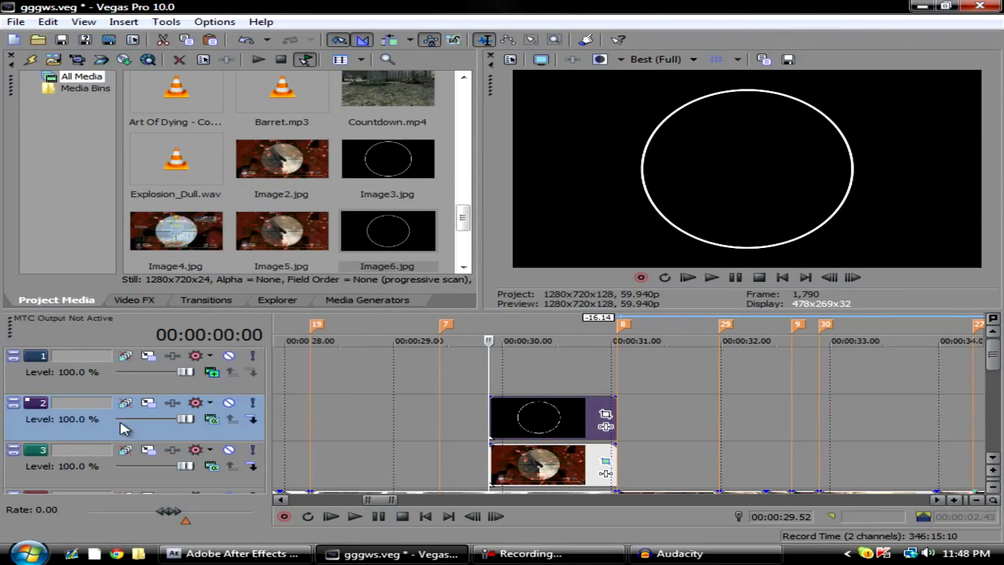
{"action": "left_click", "coordinate": [224, 420]}
{"action": "left_click", "coordinate": [294, 227]}
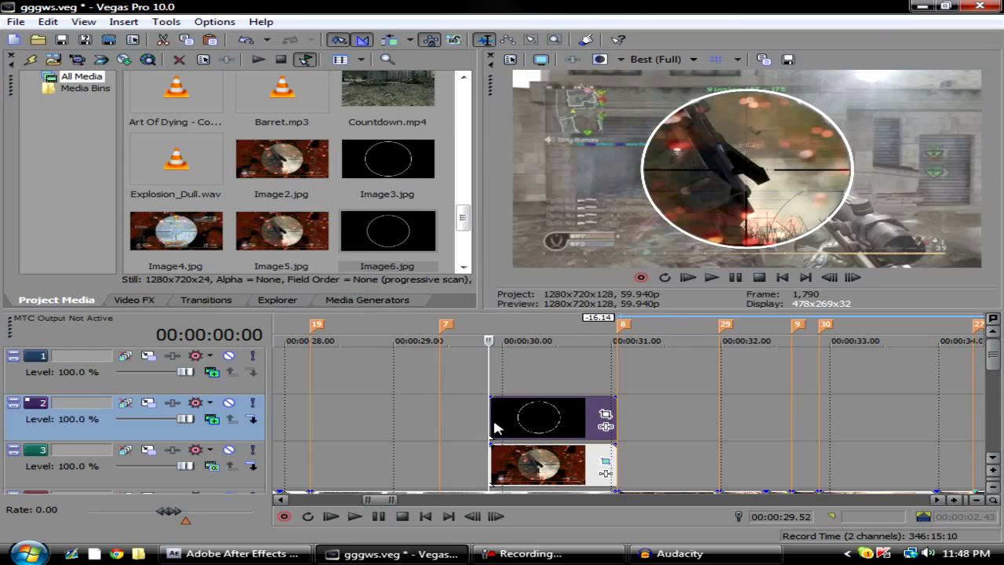
- Trim the start of the scope still on track 3 by 17 frames so it begins after the ring image
{"action": "left_click_drag", "start_coordinate": [500, 473], "coordinate": [530, 473]}
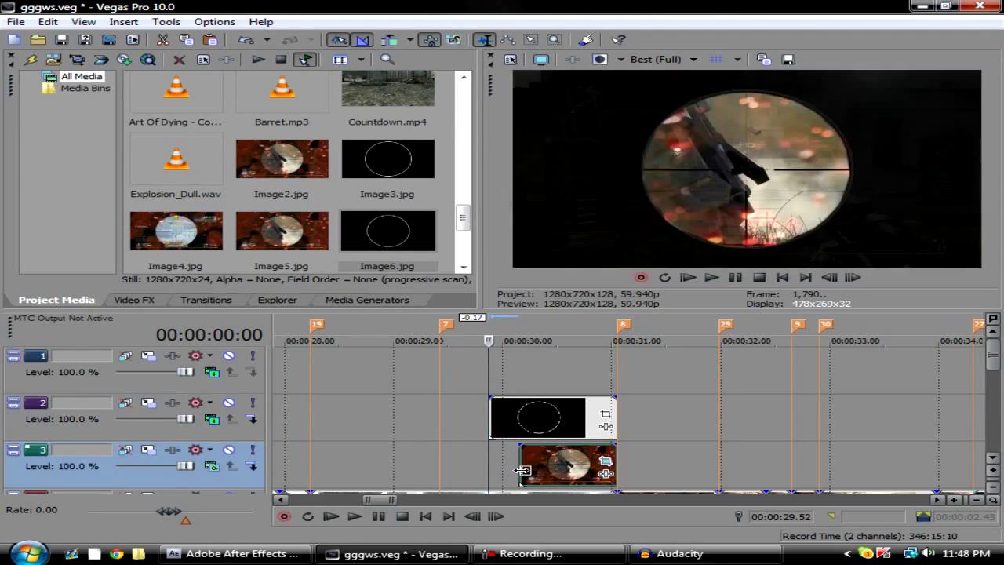
{"action": "left_click", "coordinate": [494, 427]}
- Apply the Clock Wipe transition's "Clockwise, Soft Edge" preset to the start of the ring image and close its settings
{"action": "left_click", "coordinate": [134, 299]}
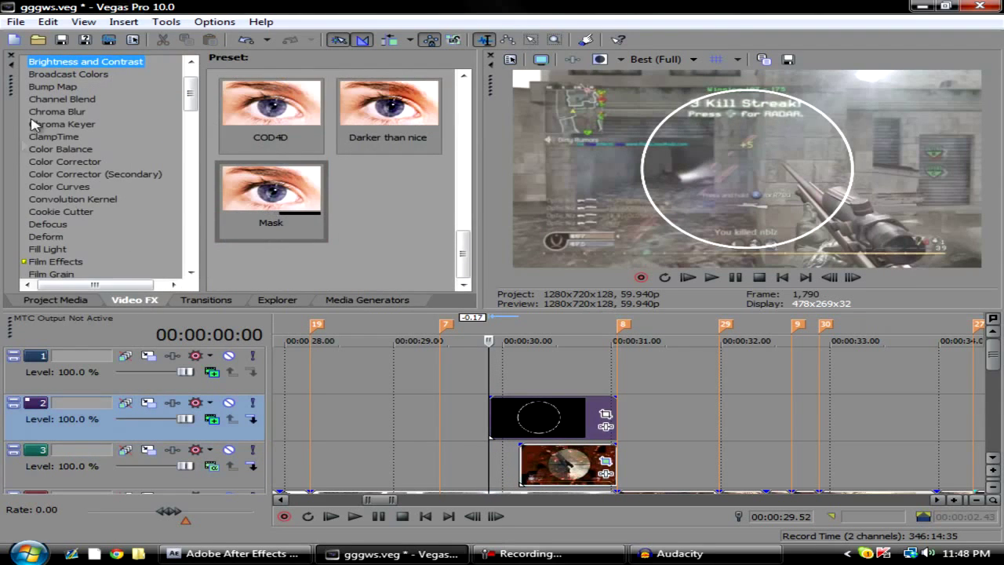
{"action": "left_click", "coordinate": [218, 302]}
{"action": "left_click", "coordinate": [70, 88]}
{"action": "left_click", "coordinate": [61, 112]}
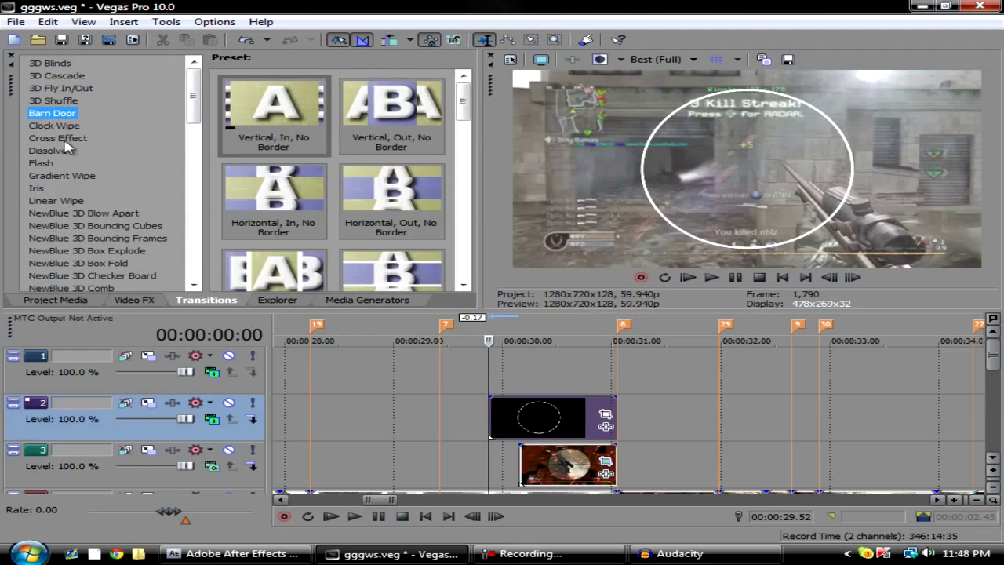
{"action": "left_click", "coordinate": [56, 150]}
{"action": "left_click", "coordinate": [74, 139]}
{"action": "left_click", "coordinate": [55, 125]}
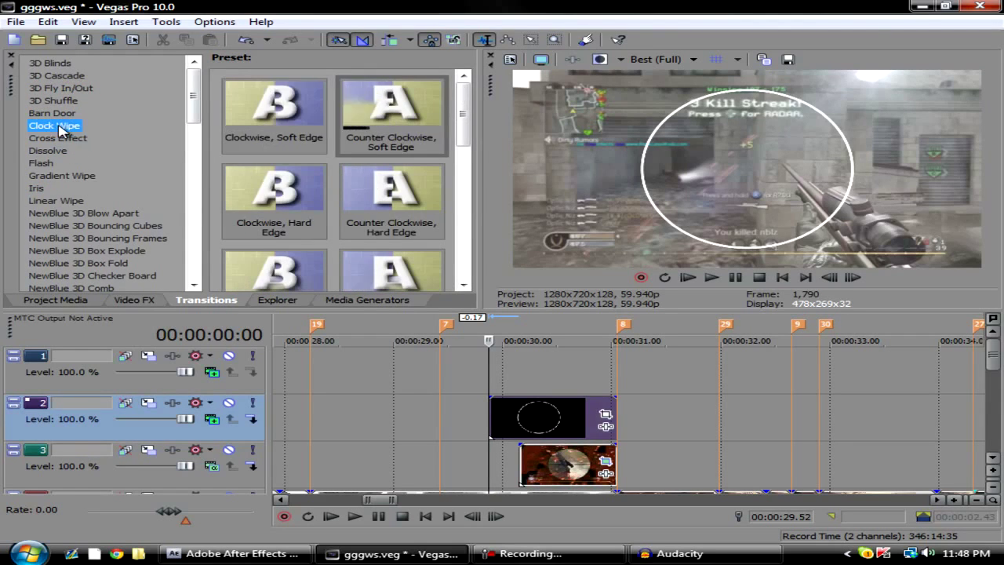
{"action": "left_click_drag", "start_coordinate": [281, 113], "coordinate": [504, 430]}
{"action": "left_click", "coordinate": [591, 164]}
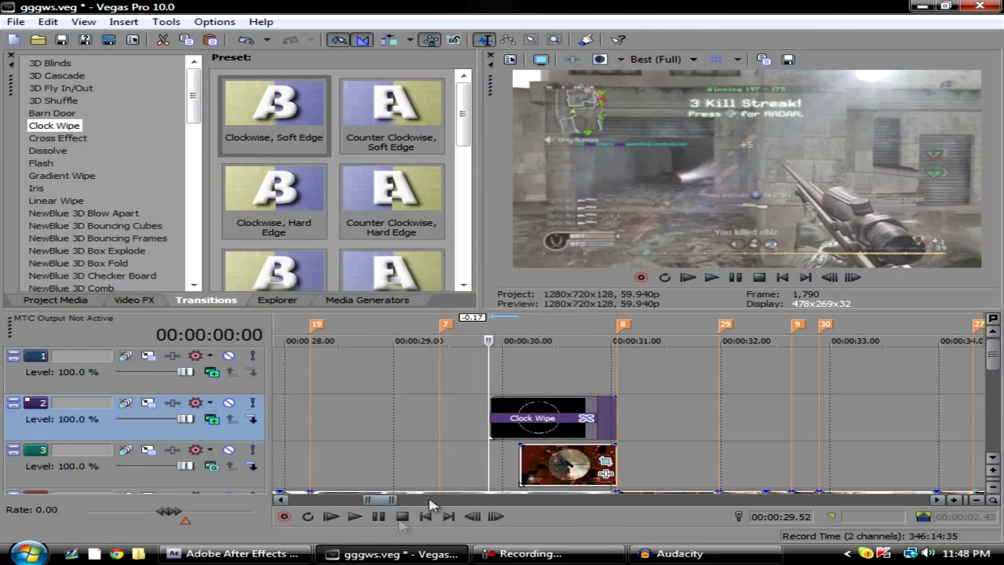
- Scrub through the Clock Wipe and trim the scope still's start on track 3 to 00:00:30.21
{"action": "left_click_drag", "start_coordinate": [490, 384], "coordinate": [522, 384]}
{"action": "left_click", "coordinate": [525, 469]}
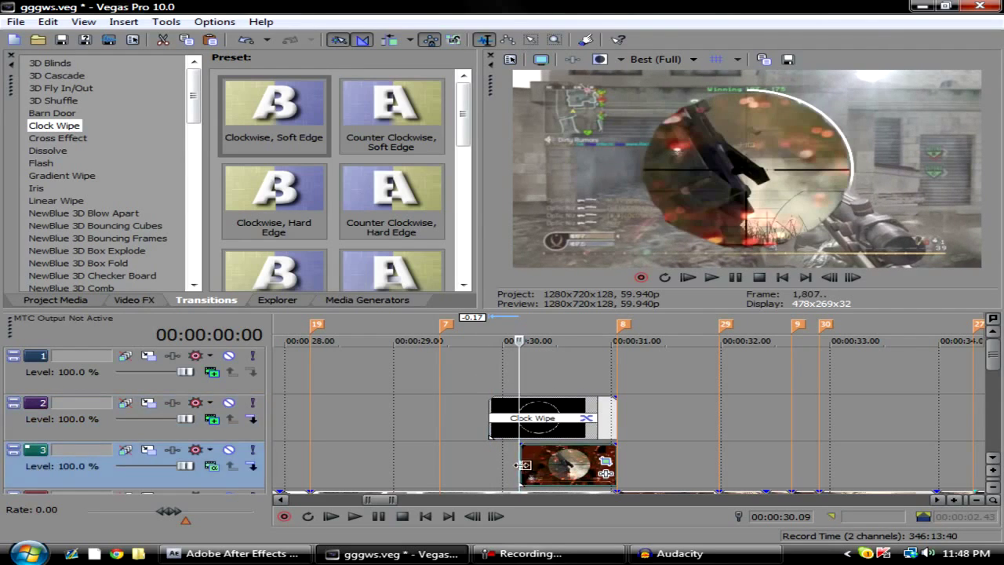
{"action": "left_click_drag", "start_coordinate": [520, 469], "coordinate": [542, 468]}
{"action": "left_click_drag", "start_coordinate": [495, 371], "coordinate": [552, 371]}
- Apply the 3D Fly In/Out transition's Default preset to the start of the scope still on track 3 and close its settings
{"action": "left_click", "coordinate": [61, 87]}
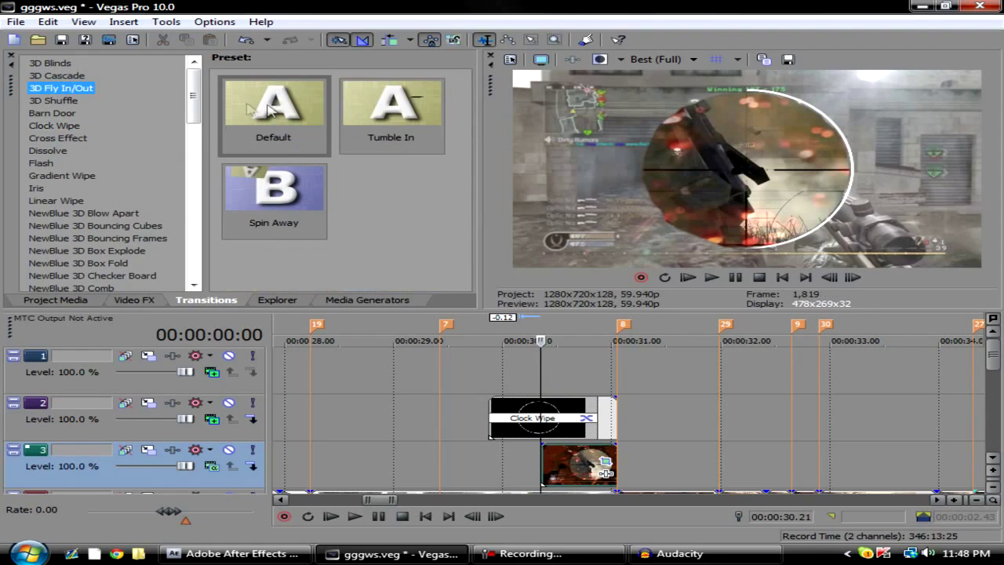
{"action": "mouse_move", "coordinate": [268, 110]}
{"action": "left_mouse_down"}
{"action": "mouse_move", "coordinate": [289, 153]}
{"action": "mouse_move", "coordinate": [525, 467]}
{"action": "mouse_move", "coordinate": [261, 128]}
{"action": "mouse_move", "coordinate": [282, 119]}
{"action": "left_mouse_up"}
{"action": "left_click_drag", "start_coordinate": [345, 214], "coordinate": [537, 476]}
{"action": "left_click", "coordinate": [590, 165]}
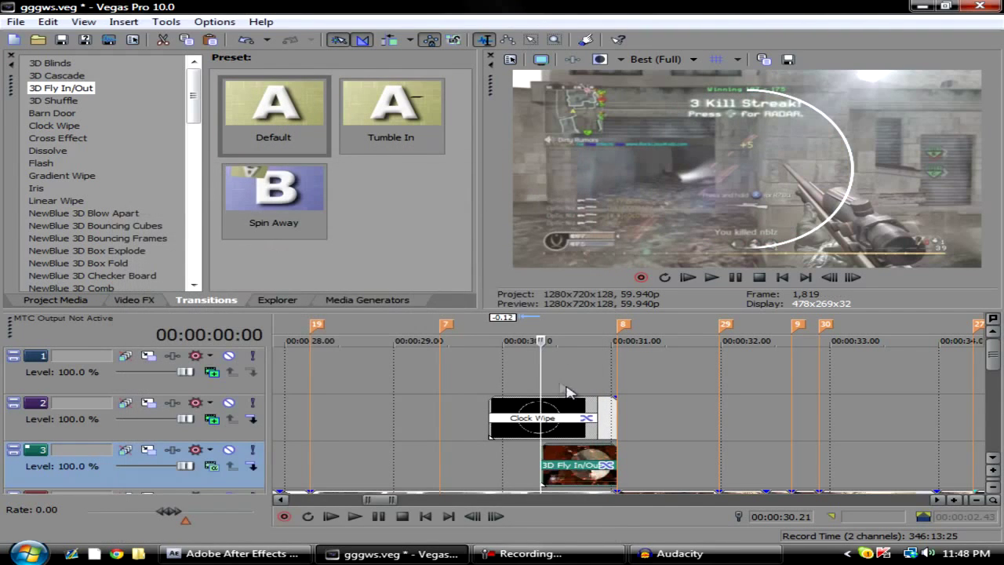
- Scrub back to the start of the ring image and play through the combined Clock Wipe and 3D Fly In/Out
{"action": "left_click_drag", "start_coordinate": [550, 377], "coordinate": [488, 394]}
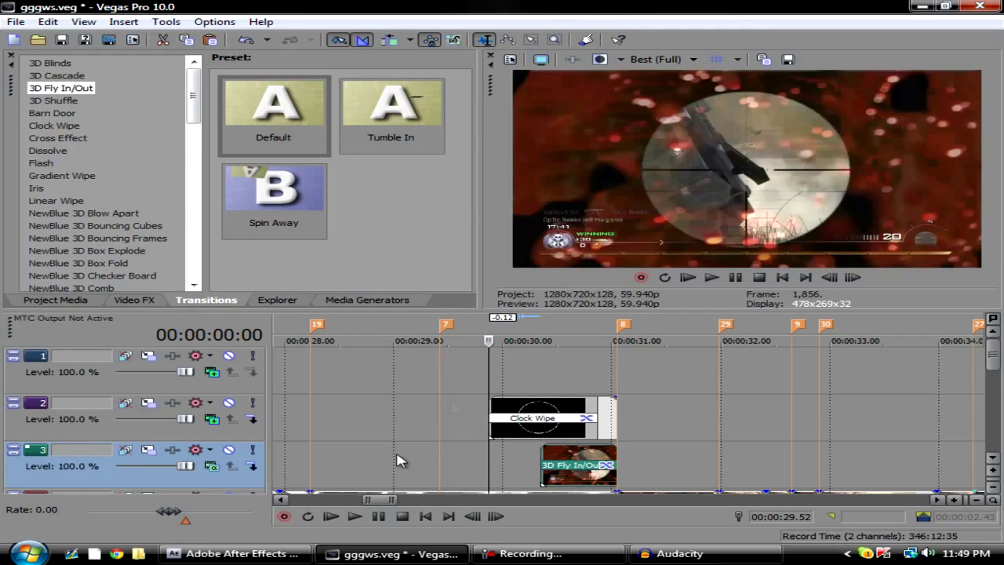
{"action": "left_click", "coordinate": [381, 517]}
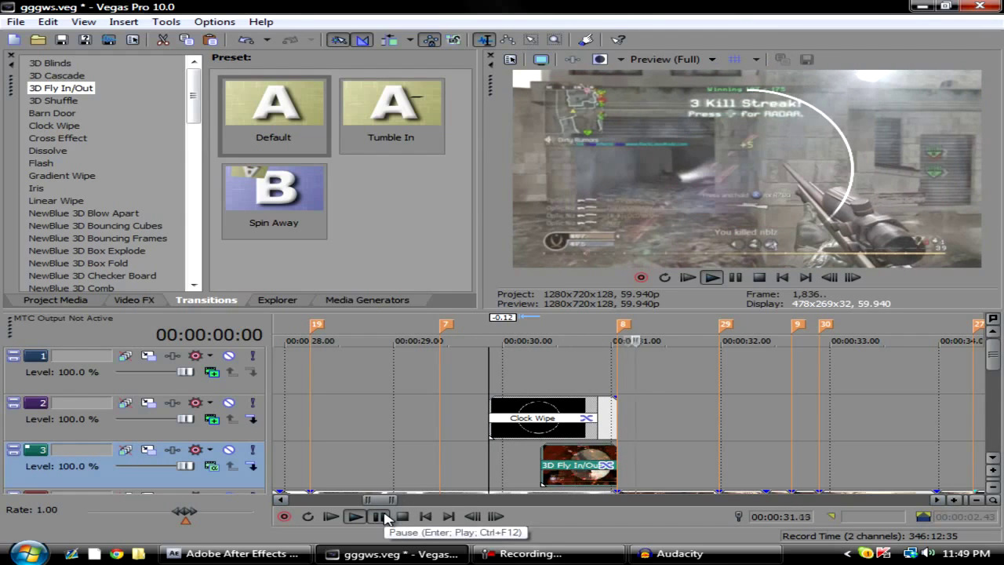
{"action": "left_click", "coordinate": [380, 517]}
- Prerender the region from 00:00:29.35 to 00:00:31.13 as Video for Windows with the HD 720-60p YUV template
{"action": "left_click_drag", "start_coordinate": [457, 345], "coordinate": [636, 354]}
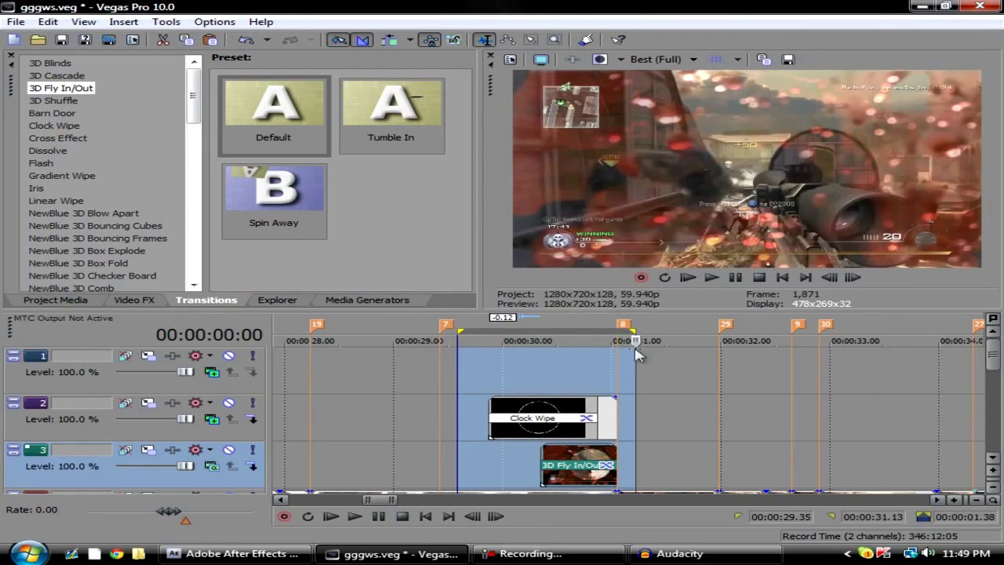
{"action": "right_click", "coordinate": [636, 354]}
{"action": "left_click", "coordinate": [658, 463]}
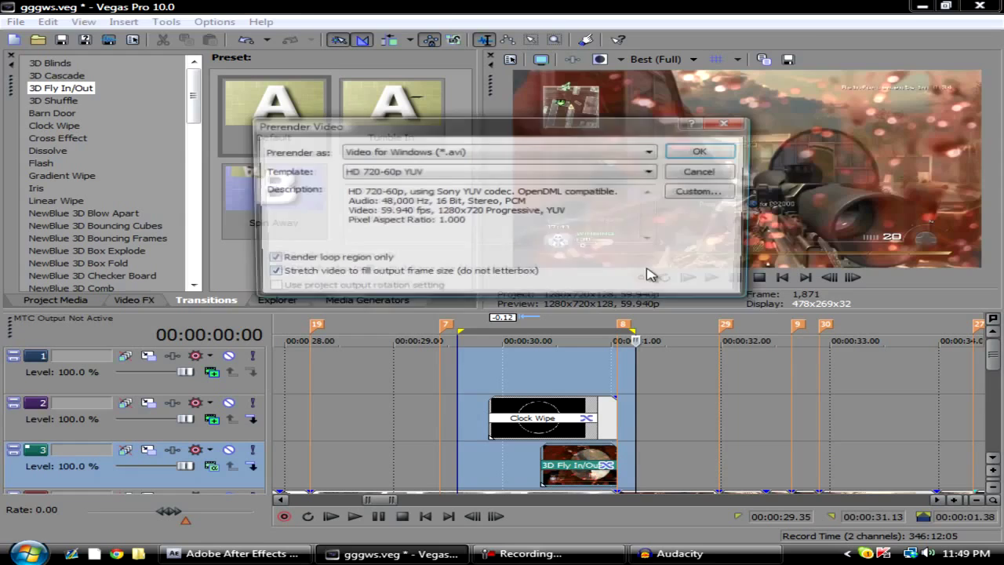
{"action": "left_click", "coordinate": [706, 151]}
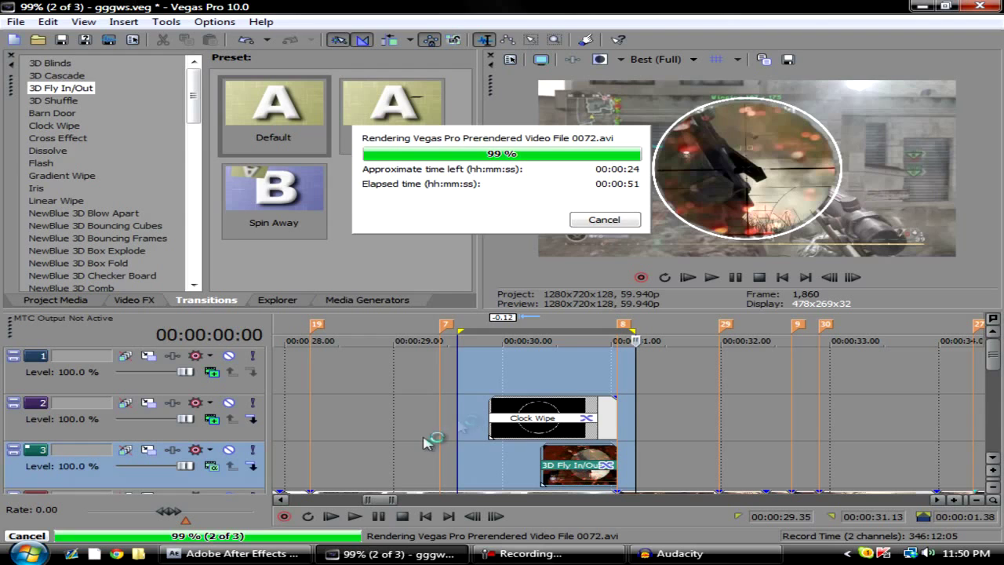
- Play the prerendered scope transition twice from just before the ring image
{"action": "left_click", "coordinate": [451, 446]}
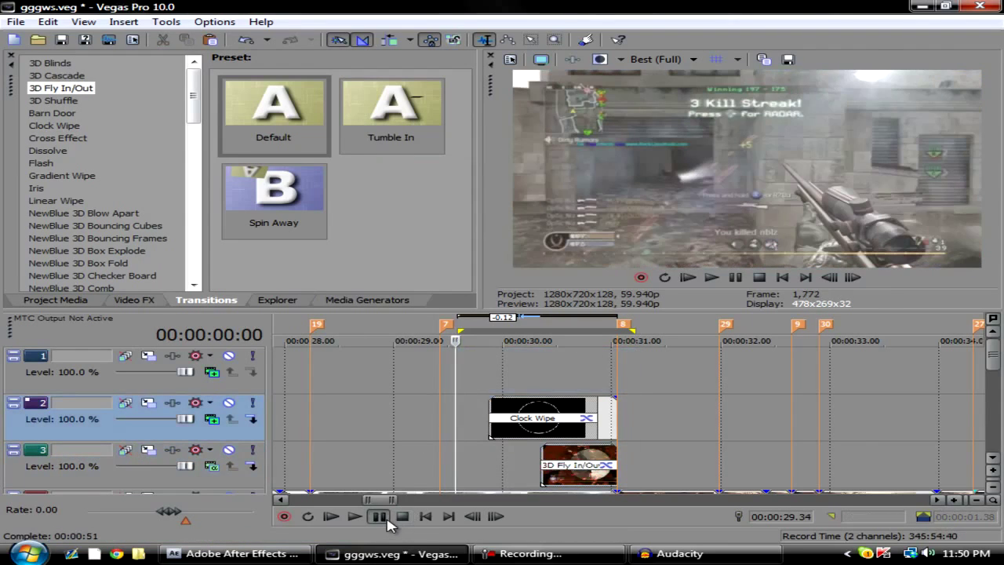
{"action": "left_click", "coordinate": [381, 517]}
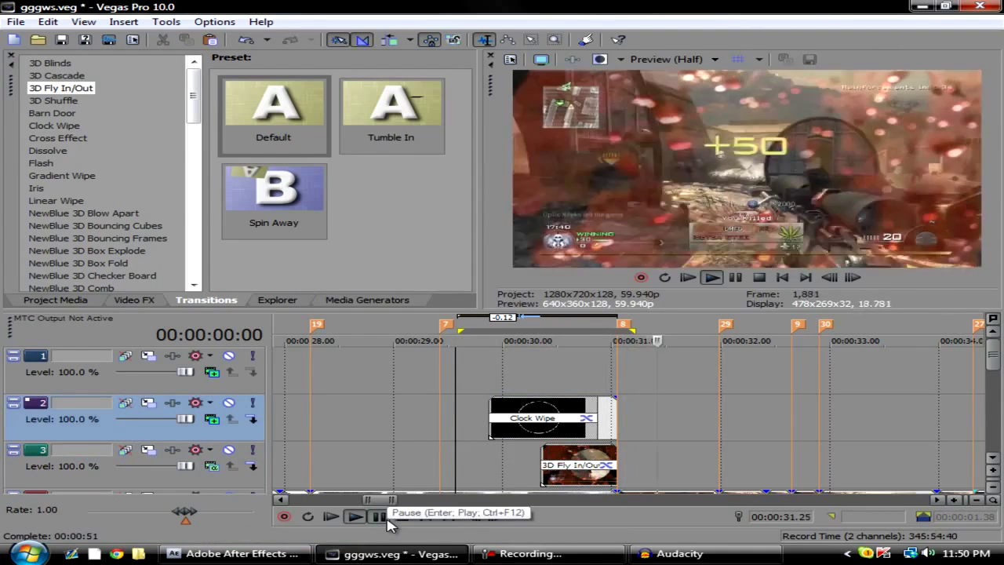
{"action": "left_click", "coordinate": [386, 518]}
{"action": "left_click", "coordinate": [478, 422]}
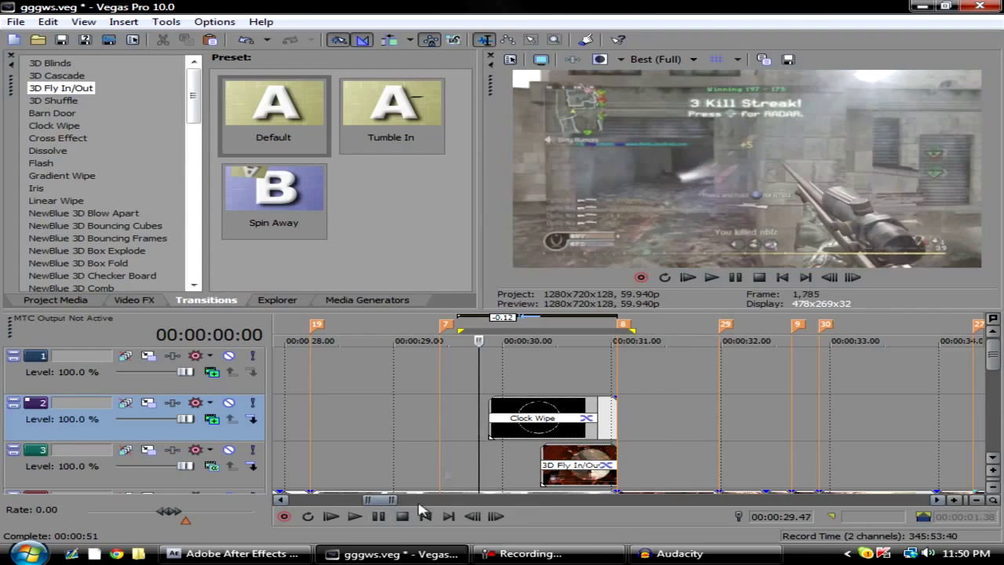
{"action": "left_click", "coordinate": [387, 518]}
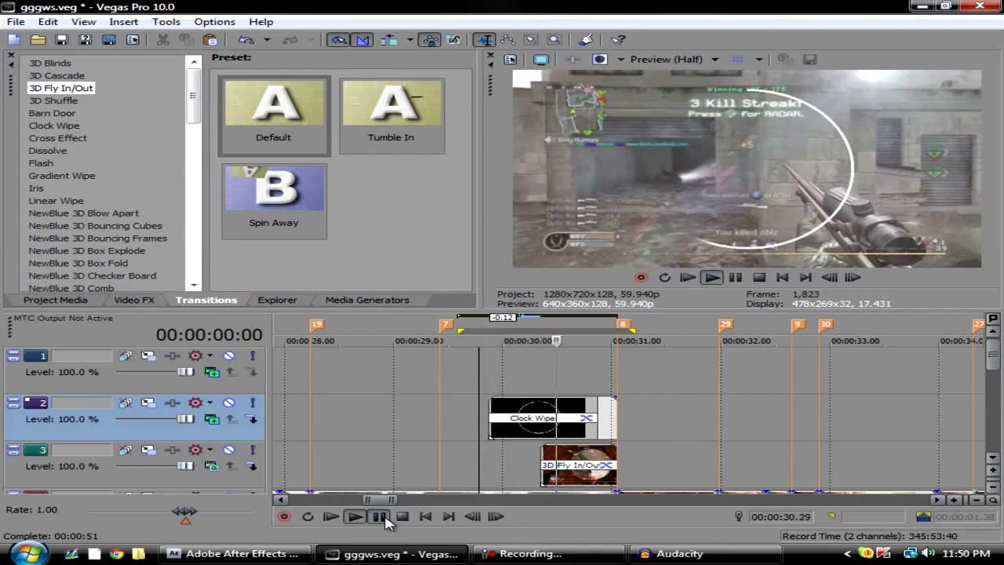
{"action": "left_click", "coordinate": [385, 517]}
- Examine the later clips on track 4 and their scope transitions by scrubbing along the timeline up to 00:00:38.50
{"action": "left_click_drag", "start_coordinate": [391, 500], "coordinate": [401, 500]}
{"action": "left_click_drag", "start_coordinate": [994, 358], "coordinate": [994, 381]}
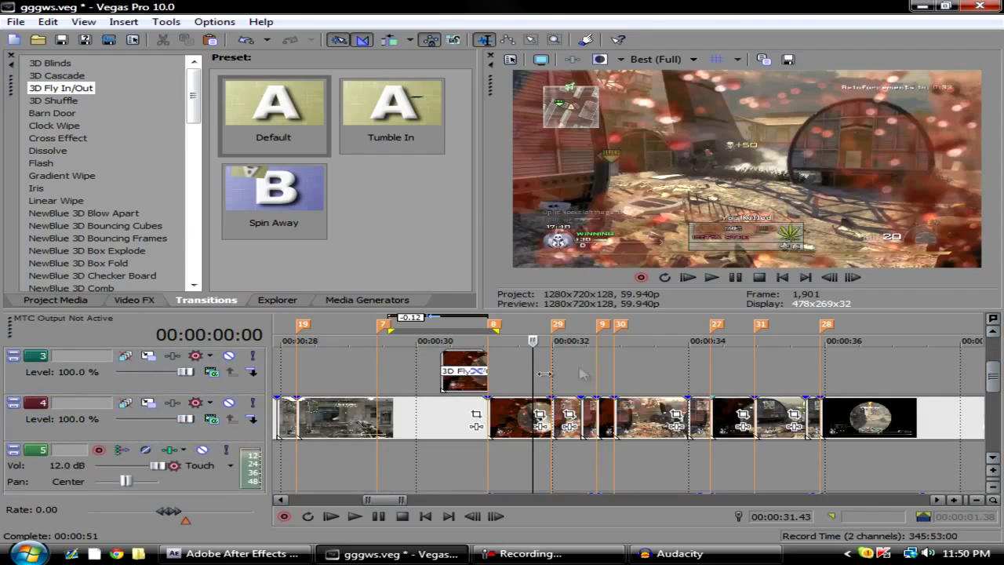
{"action": "left_click_drag", "start_coordinate": [532, 370], "coordinate": [937, 384]}
{"action": "left_click_drag", "start_coordinate": [402, 499], "coordinate": [425, 500]}
{"action": "left_click_drag", "start_coordinate": [399, 499], "coordinate": [408, 501]}
{"action": "left_click_drag", "start_coordinate": [507, 378], "coordinate": [539, 384]}
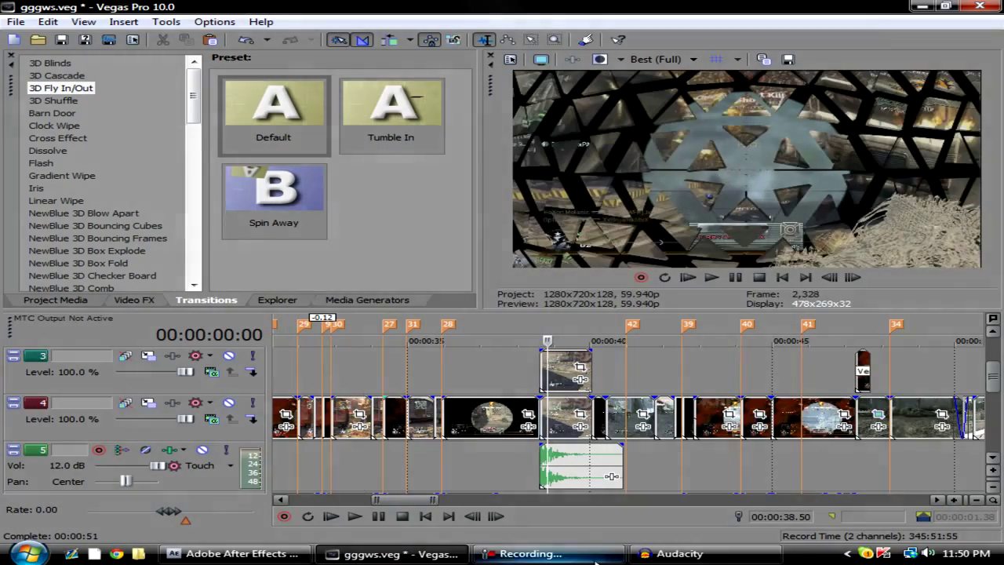